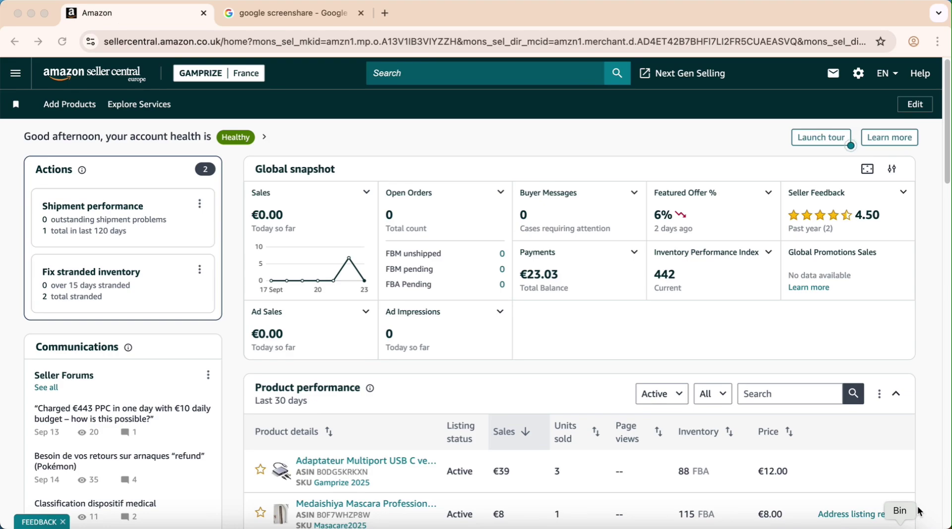
# - Open User Permissions from the settings gear, dismiss the tour popup, and choose Add employee
pyautogui.click(859, 78)
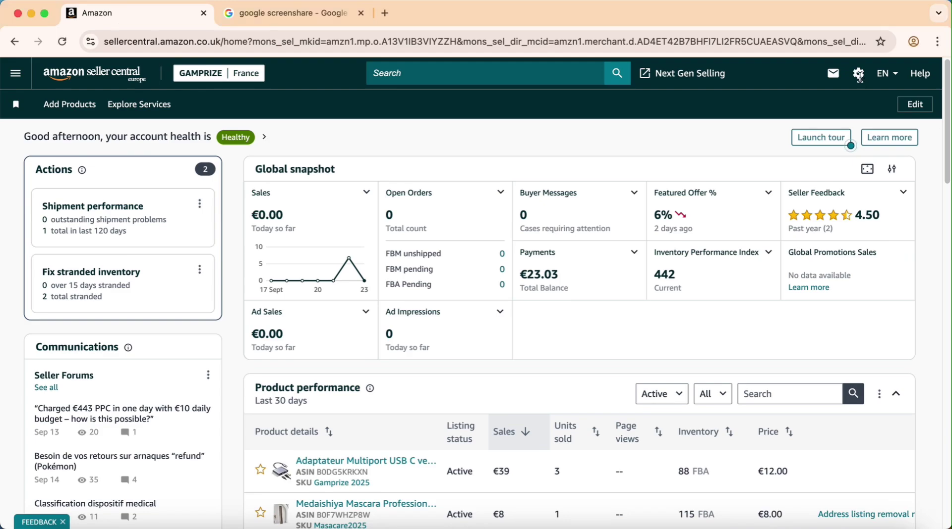
pyautogui.click(860, 78)
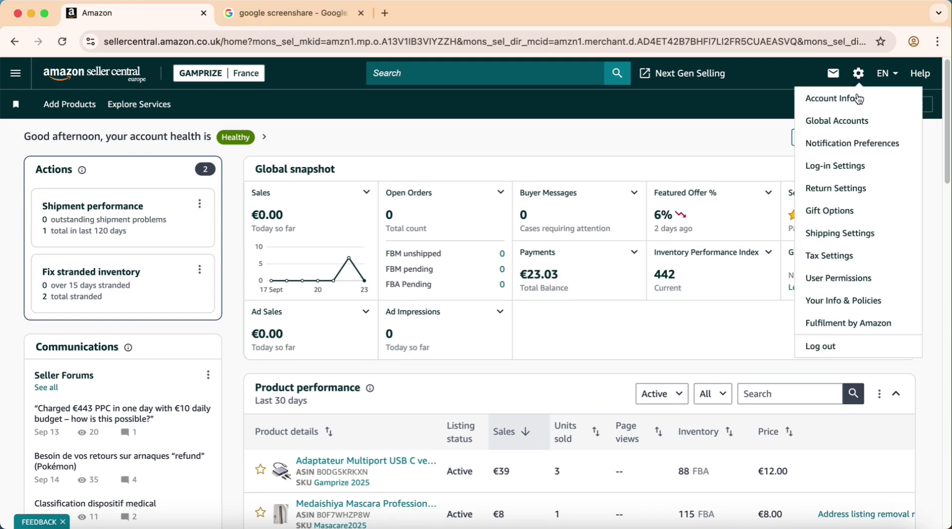
pyautogui.click(850, 278)
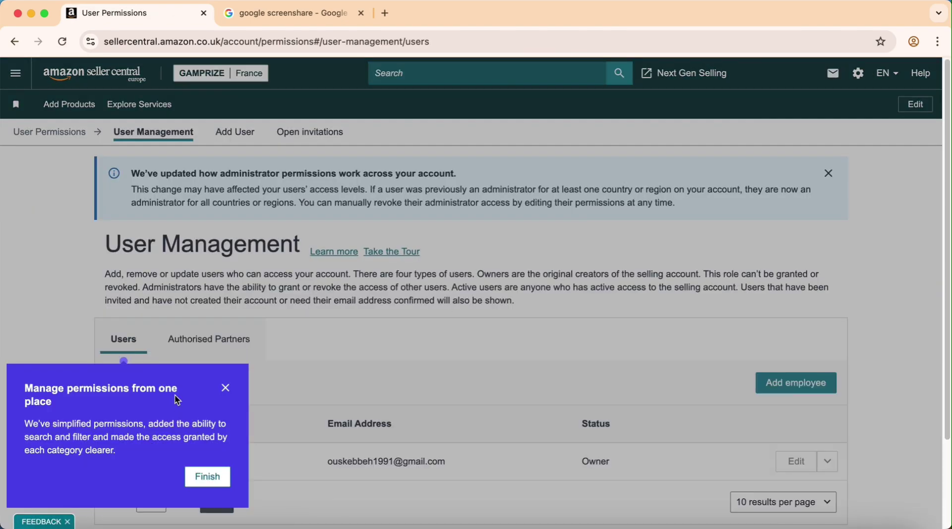
pyautogui.click(224, 389)
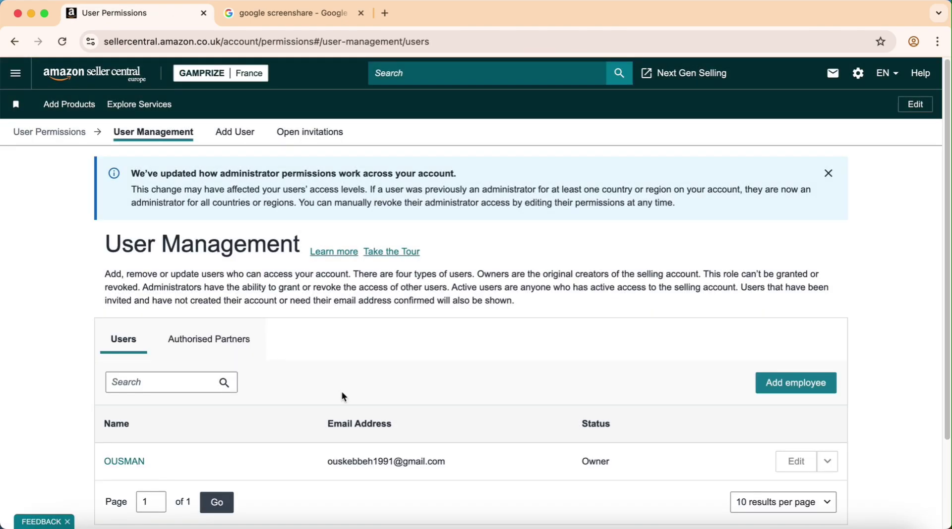
pyautogui.click(765, 387)
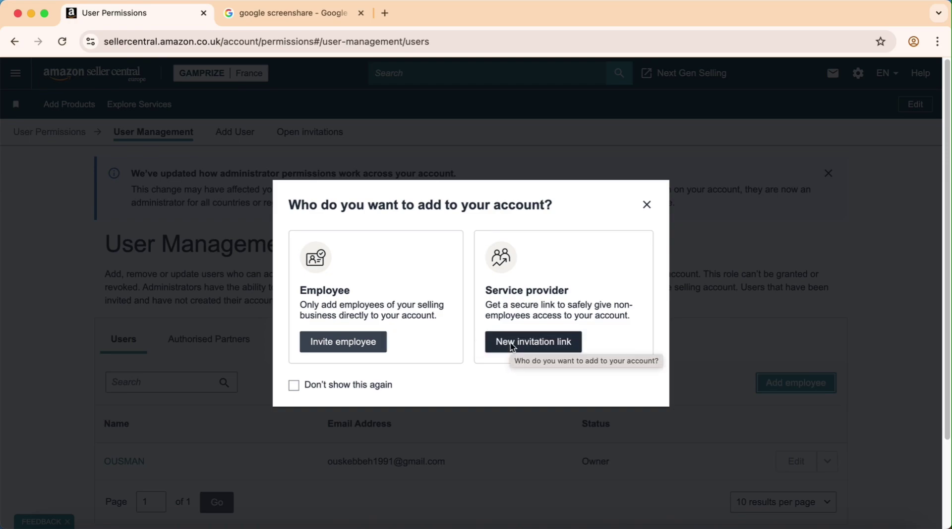
# - Choose to invite an employee and enter the new user's name and e-mail address
pyautogui.click(340, 355)
pyautogui.click(339, 350)
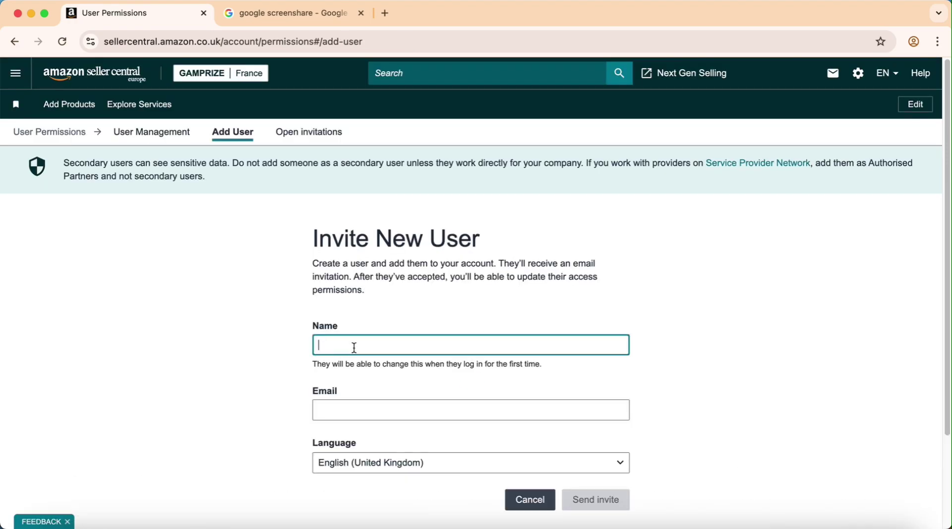
pyautogui.click(399, 403)
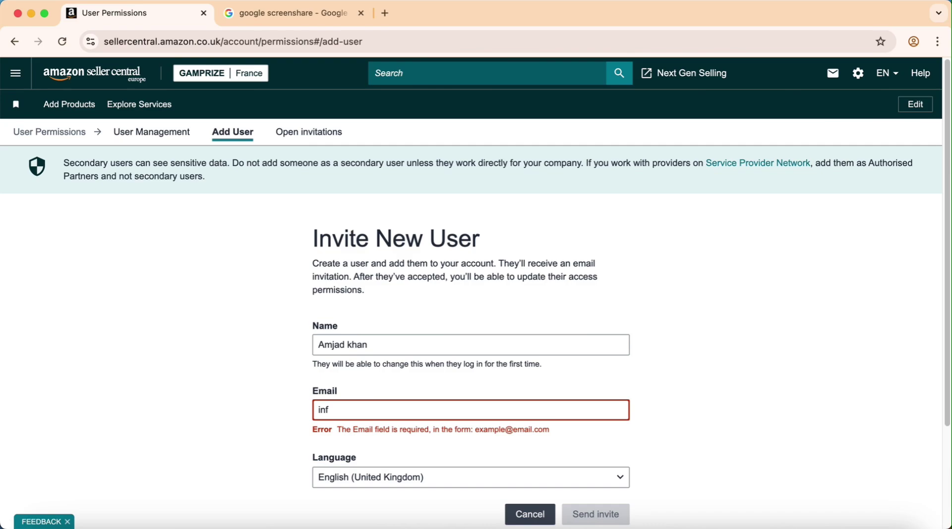
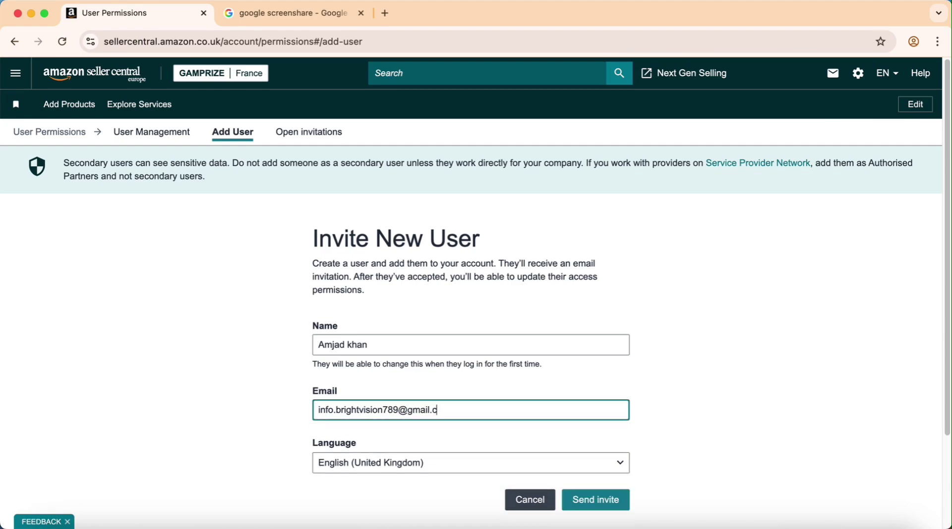
# - Correct the digits and the opening word of the invitee's e-mail address
pyautogui.click(399, 410)
pyautogui.press('BackSpace')
pyautogui.moveTo(394, 411); pyautogui.dragTo(382, 411)
pyautogui.press('BackSpace')
pyautogui.write('567')
pyautogui.moveTo(333, 411); pyautogui.dragTo(303, 407)
pyautogui.write('hello')
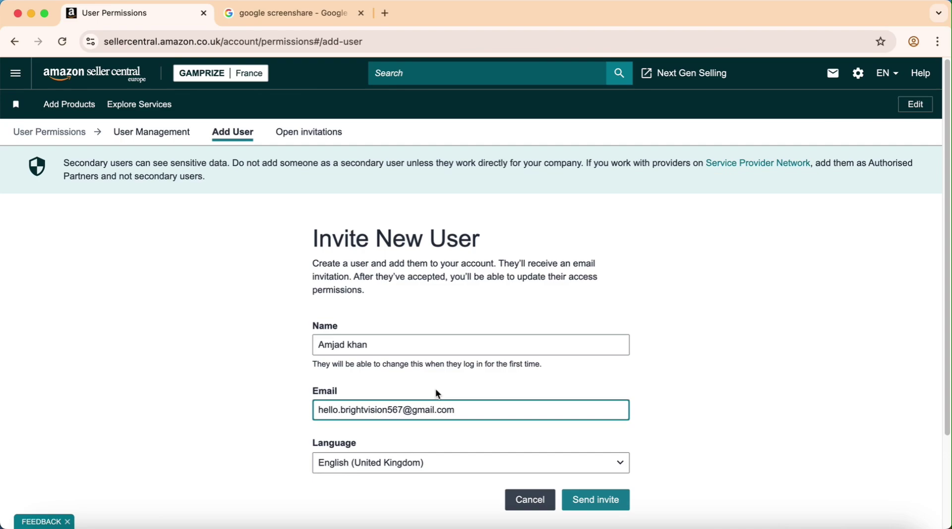
# - Send the invitation, copy its invite link, and close the confirmation
pyautogui.click(598, 502)
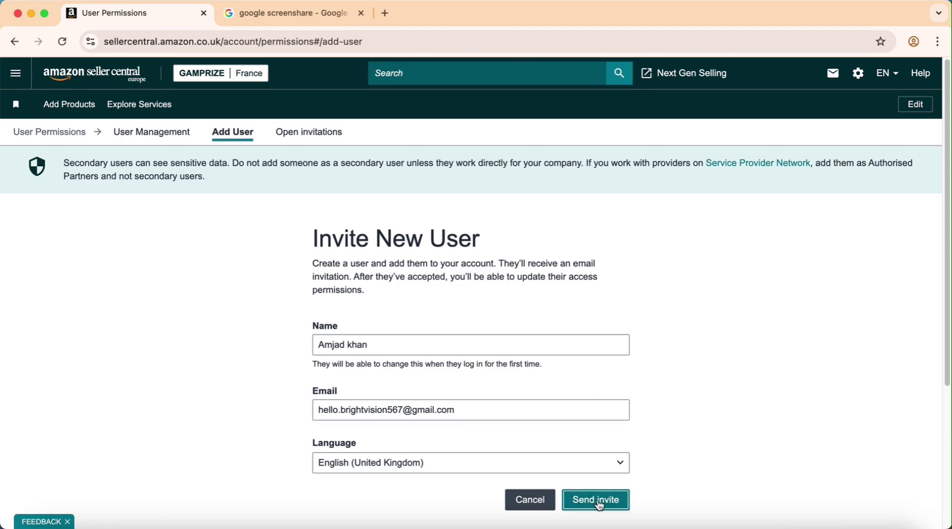
pyautogui.click(598, 501)
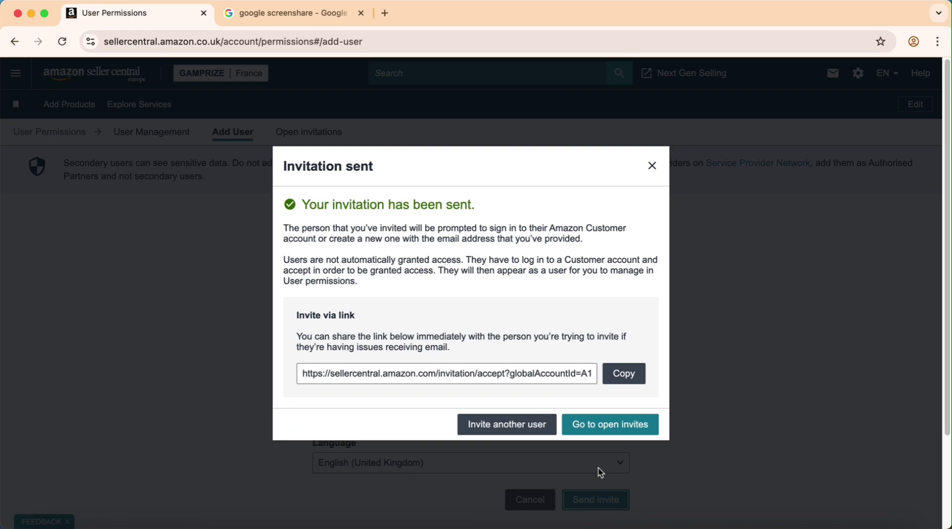
pyautogui.click(625, 374)
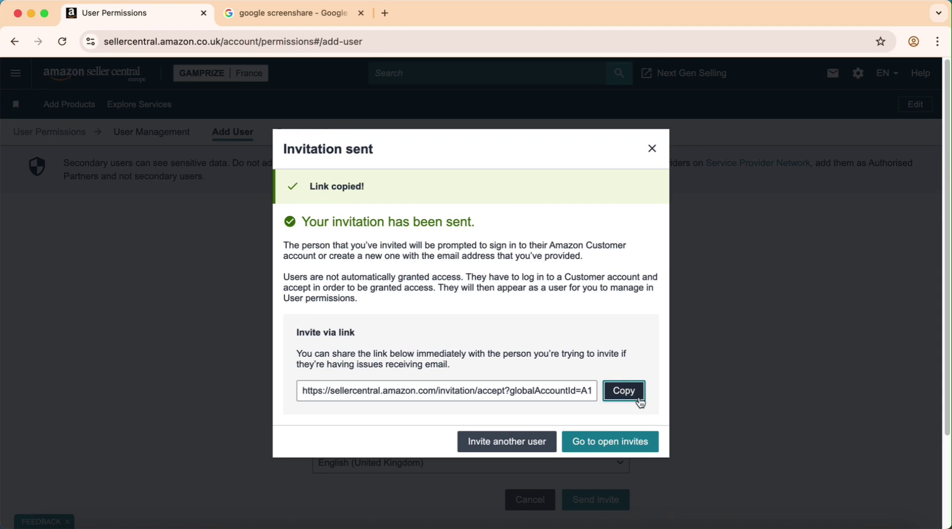
pyautogui.click(652, 149)
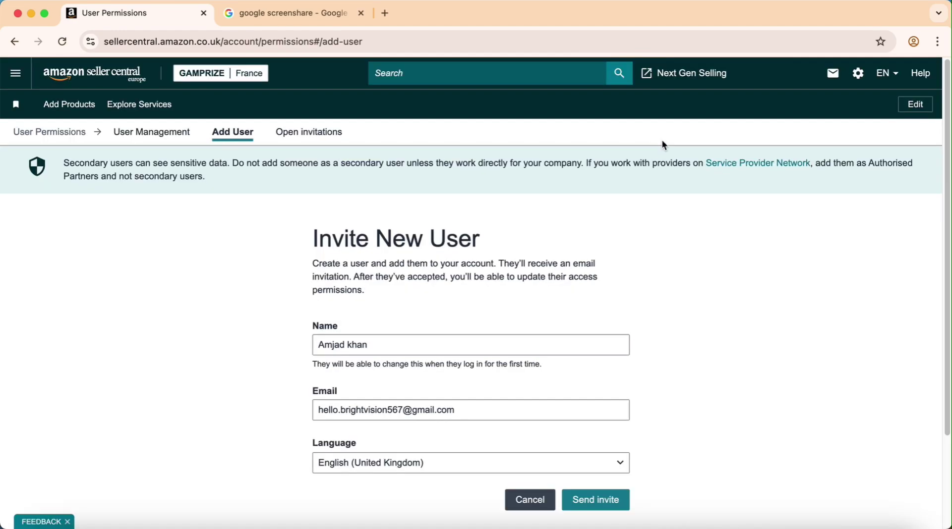
# - Open a window in the other Chrome profile and load the copied invitation link
pyautogui.click(911, 44)
pyautogui.click(786, 423)
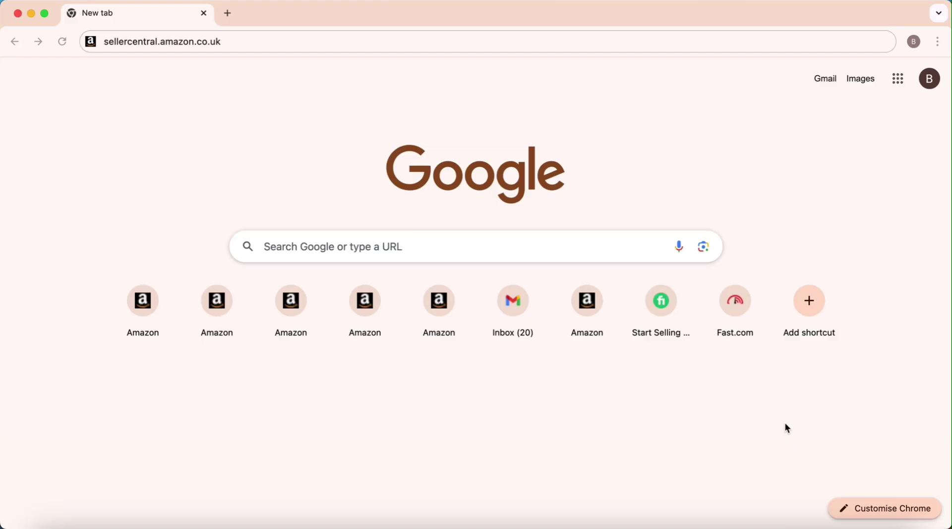
pyautogui.write('se')
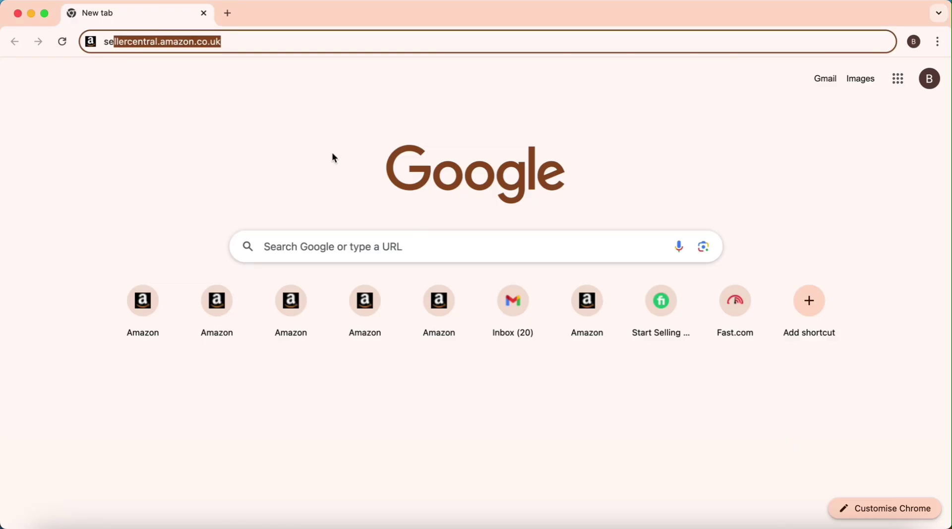
pyautogui.press('super+a')
pyautogui.press('super+v')
pyautogui.press('Return')
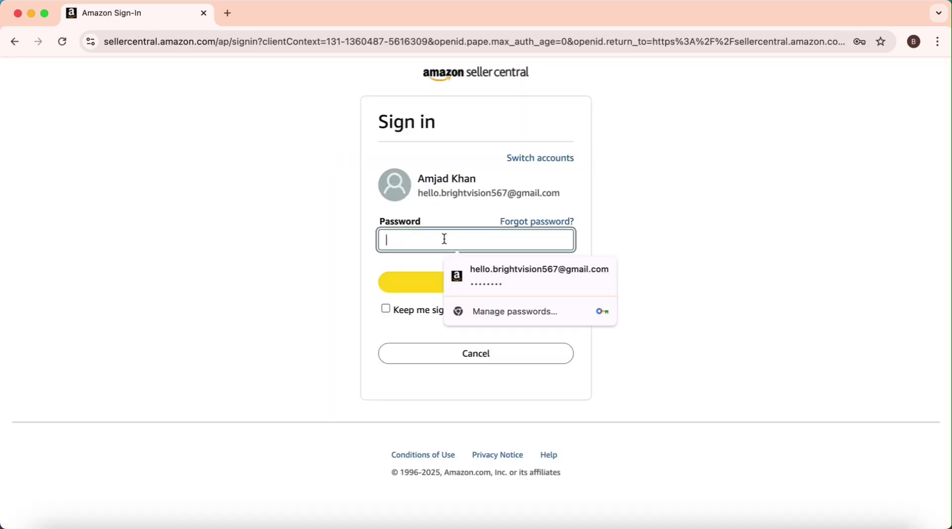
# - Sign in as the invited user with the saved password and passcode, then accept the GAMPRIZE invitation
pyautogui.click(467, 273)
pyautogui.click(467, 283)
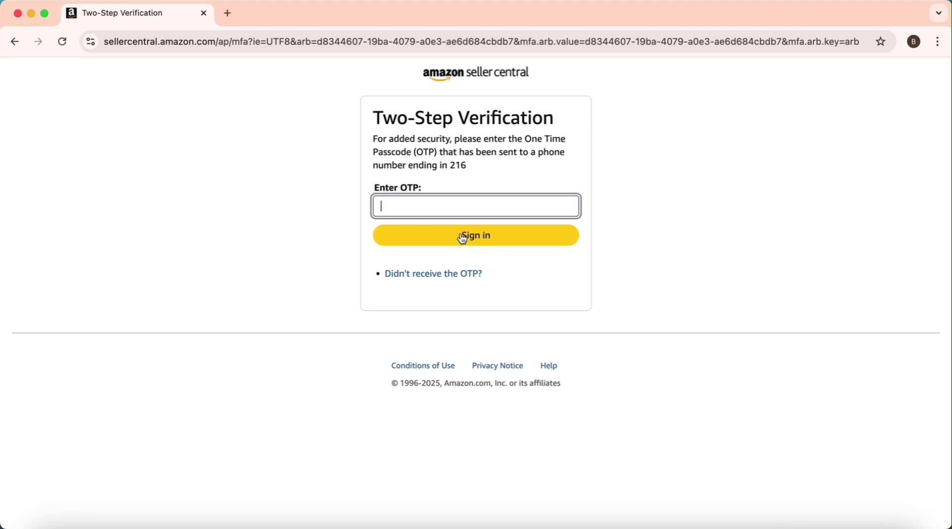
pyautogui.press('Return')
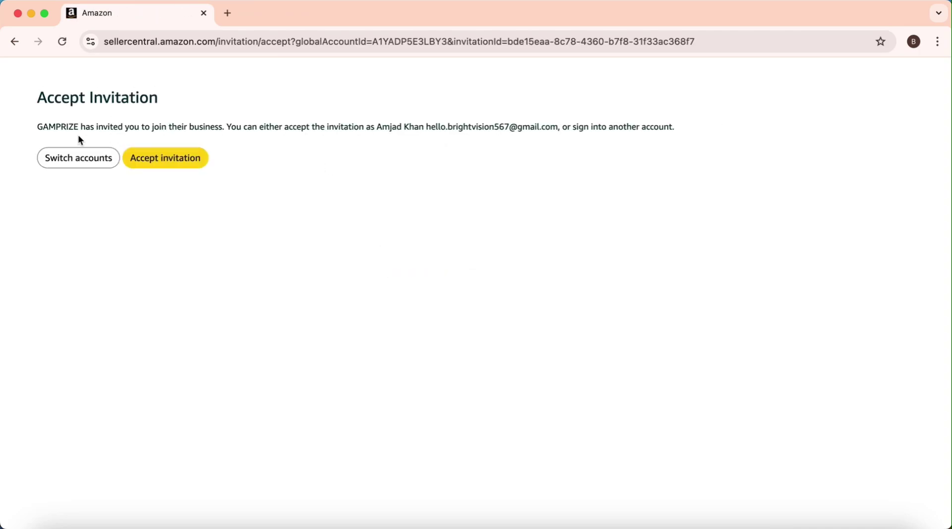
pyautogui.doubleClick(62, 128)
pyautogui.click(128, 166)
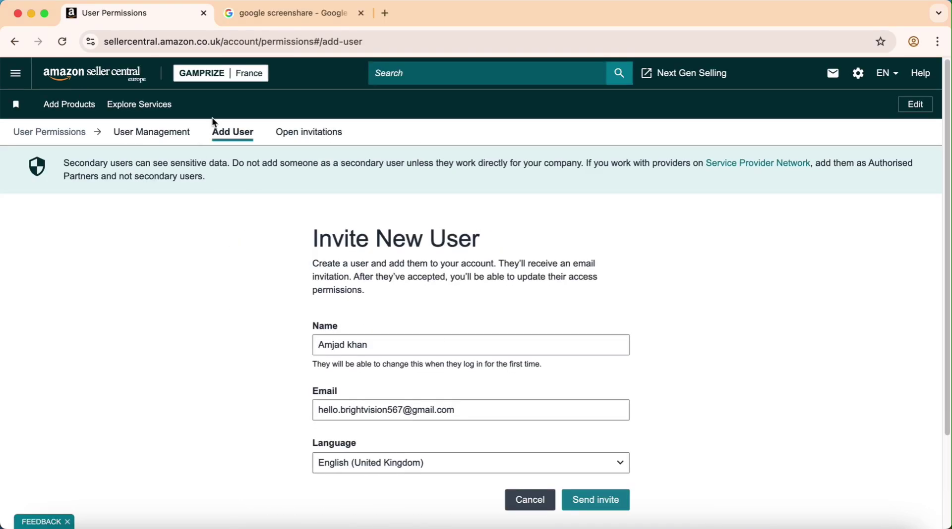
# - Check the open invitations, then return to and reload the users list
pyautogui.click(302, 140)
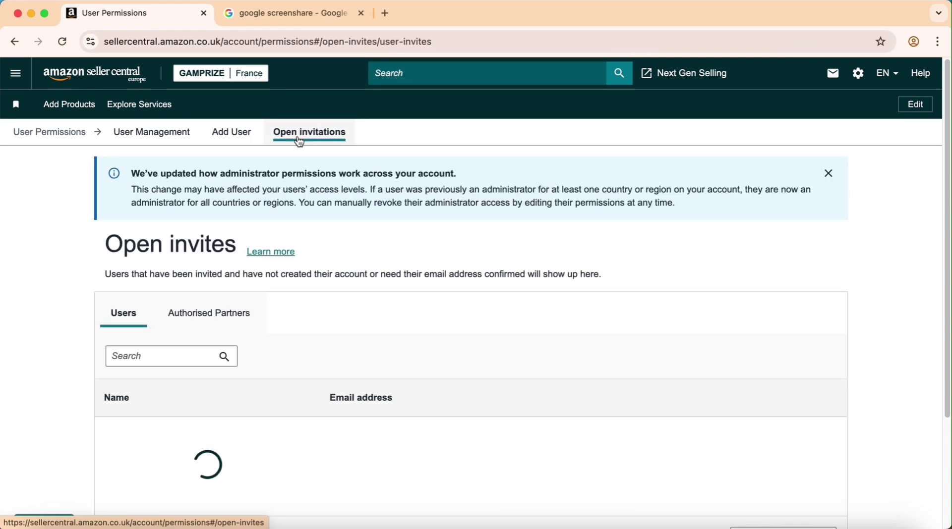
pyautogui.scroll(-1, 276, 157)
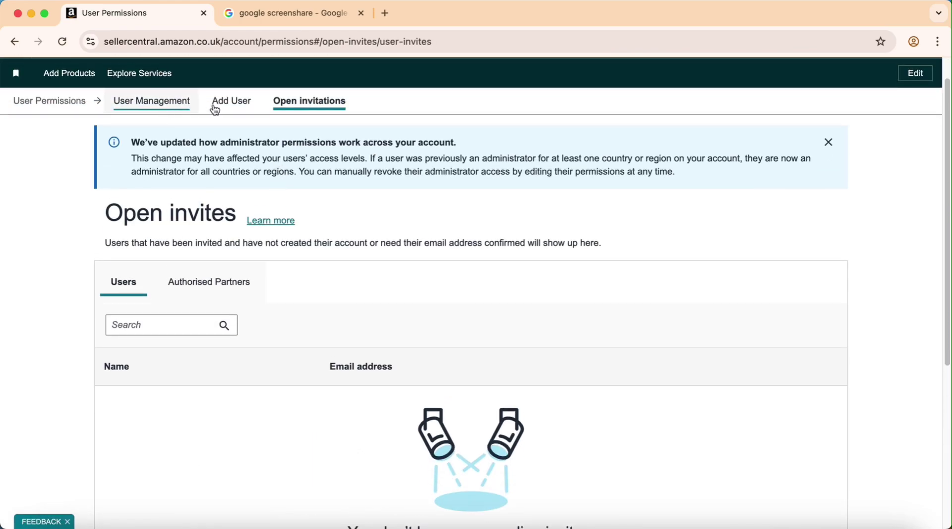
pyautogui.click(182, 104)
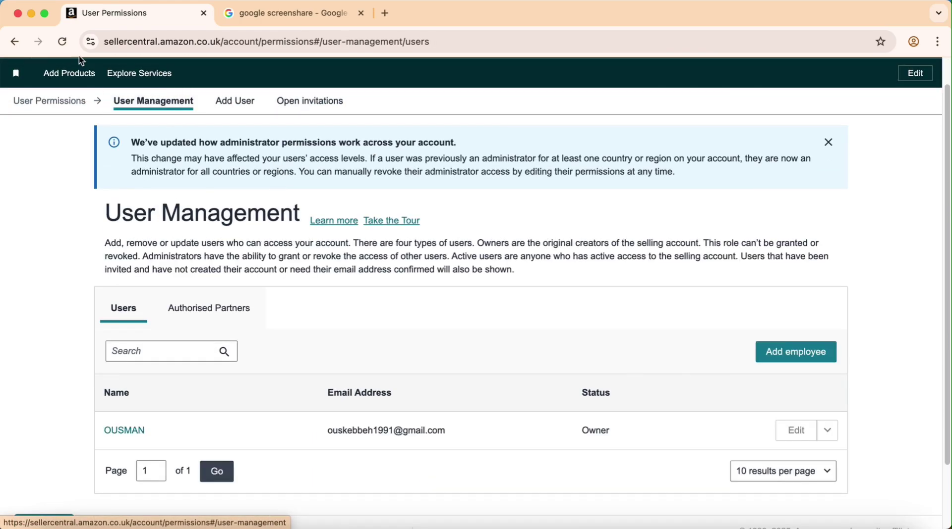
pyautogui.click(62, 41)
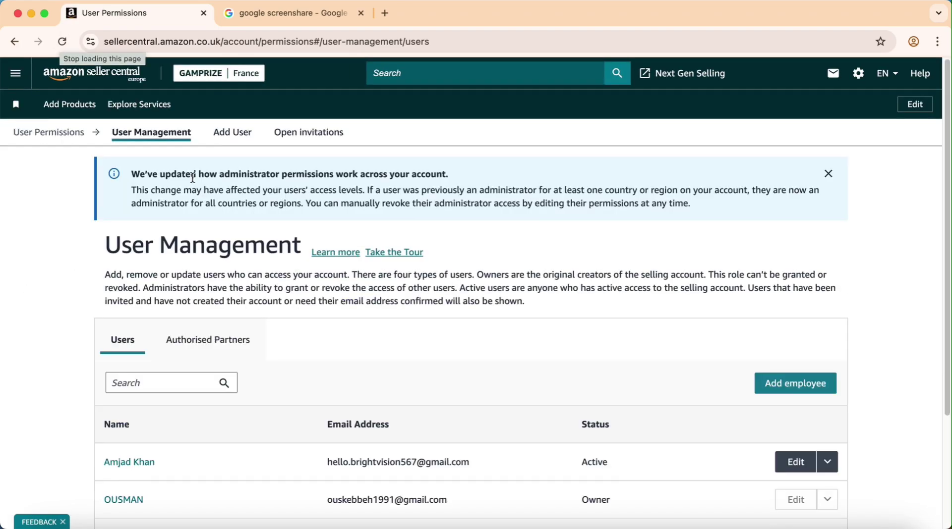
pyautogui.scroll(-3, 470, 293)
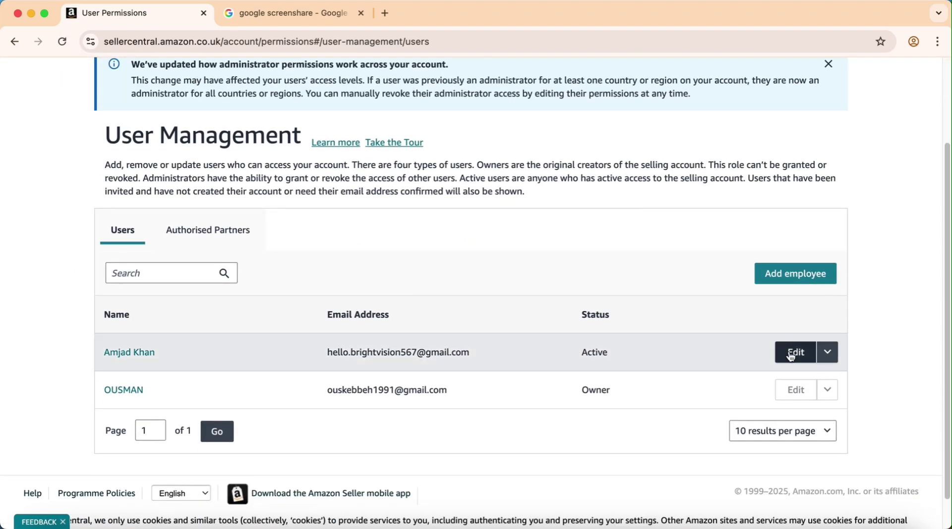
# - Open the new user's permissions, page the country cards to France, and start its verification
pyautogui.click(791, 352)
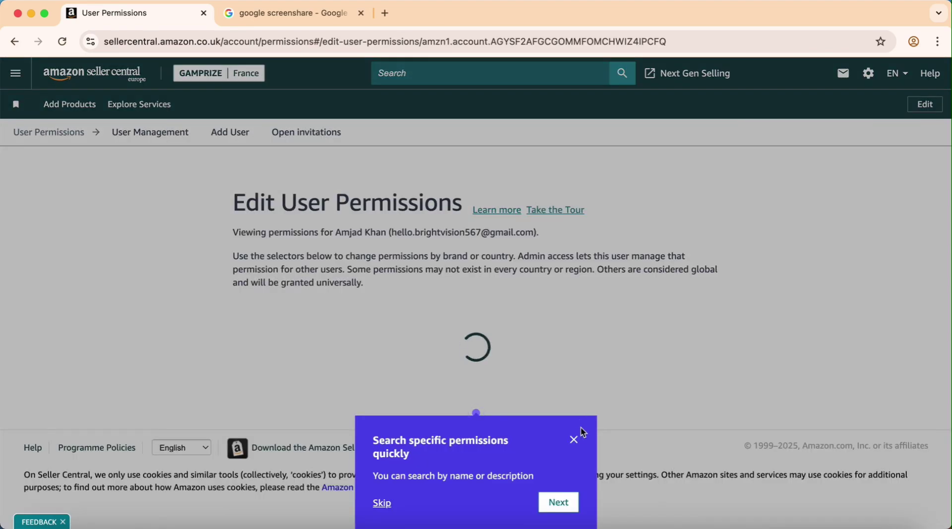
pyautogui.click(574, 440)
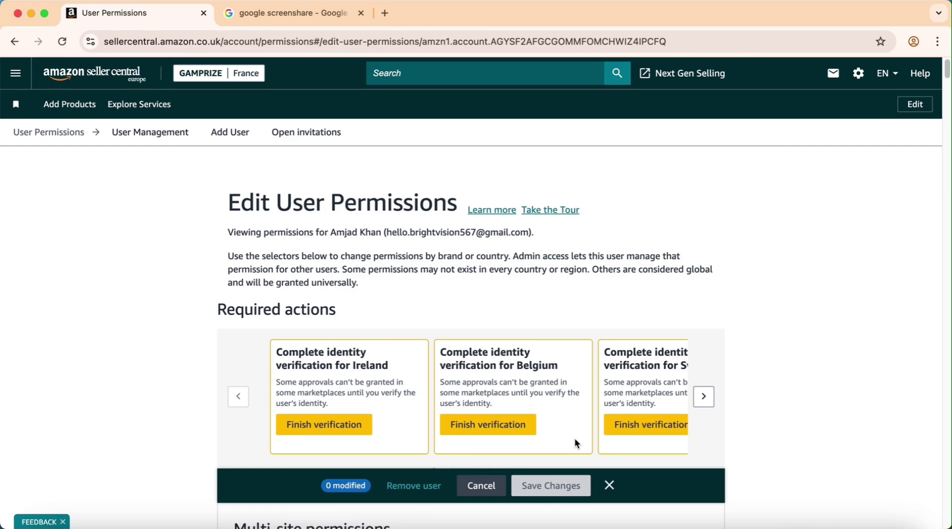
pyautogui.click(703, 397)
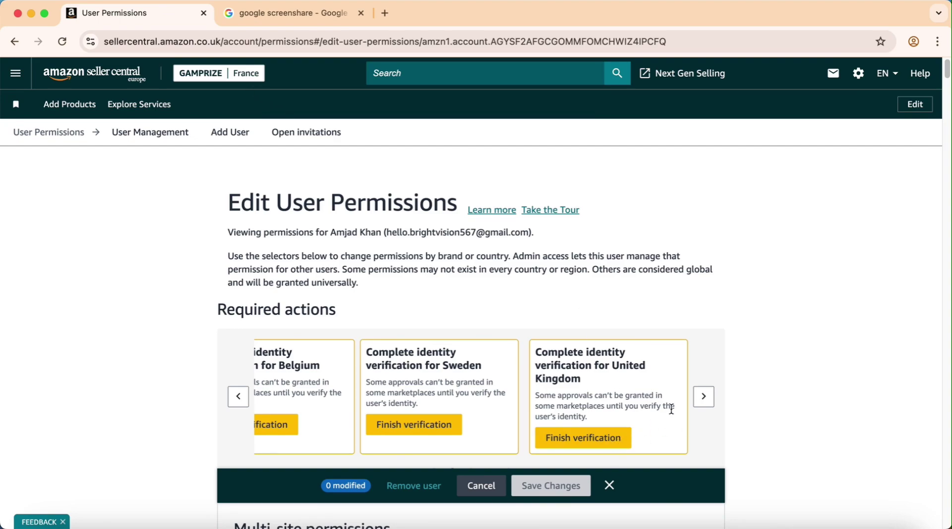
pyautogui.click(700, 402)
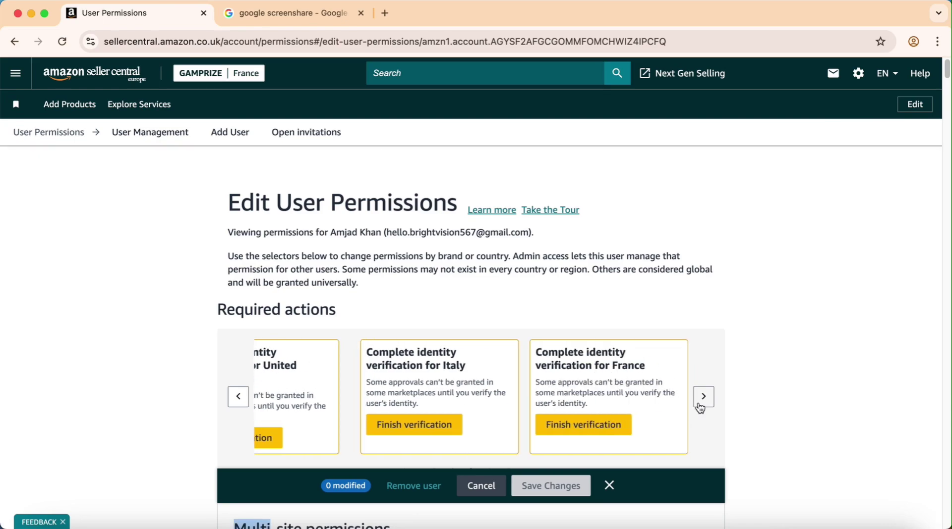
pyautogui.click(599, 437)
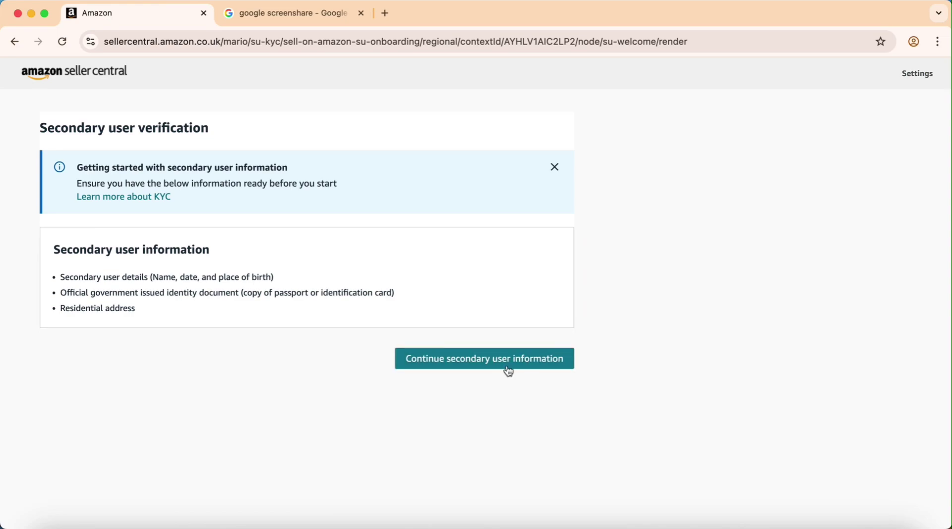
# - Submit the secondary user verification with No for handling returns and refunds
pyautogui.click(489, 362)
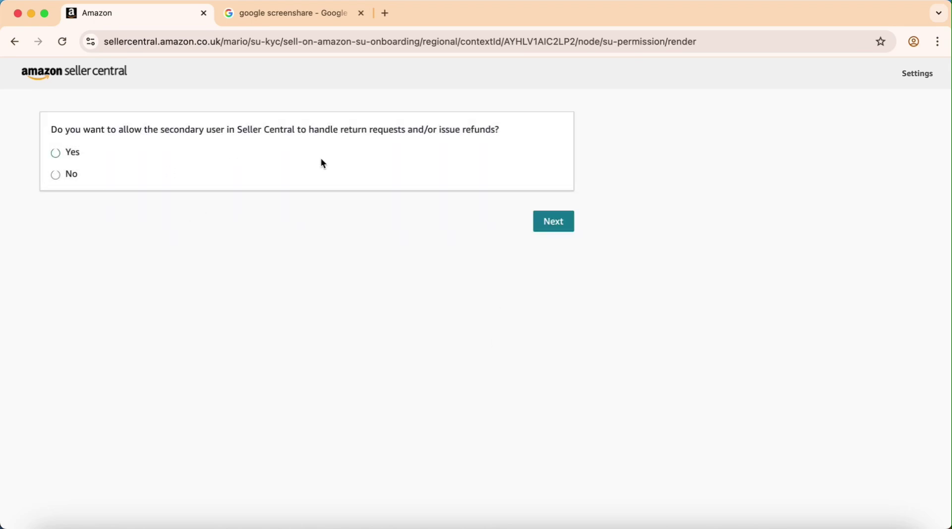
pyautogui.click(63, 179)
pyautogui.click(557, 230)
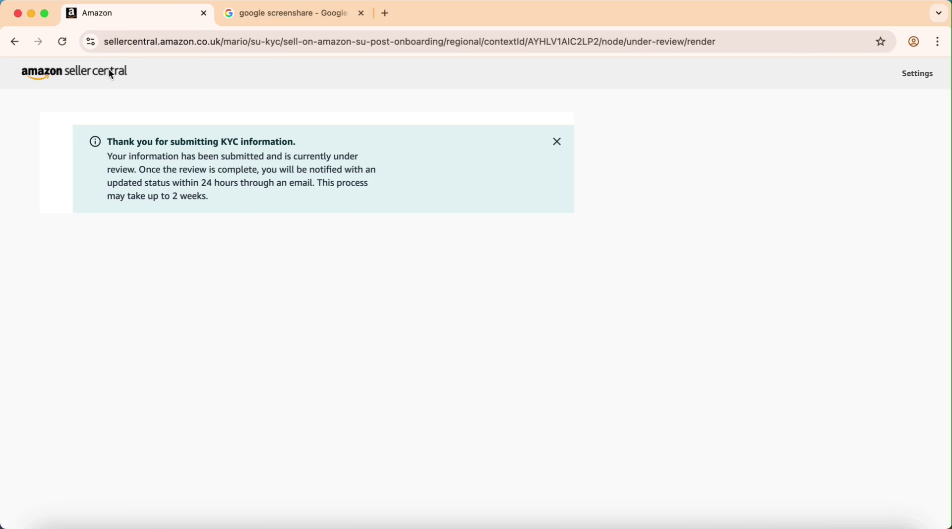
# - Trim the URL back to the Seller Central home page and open User Permissions
pyautogui.click(221, 42)
pyautogui.moveTo(221, 42); pyautogui.dragTo(571, 58)
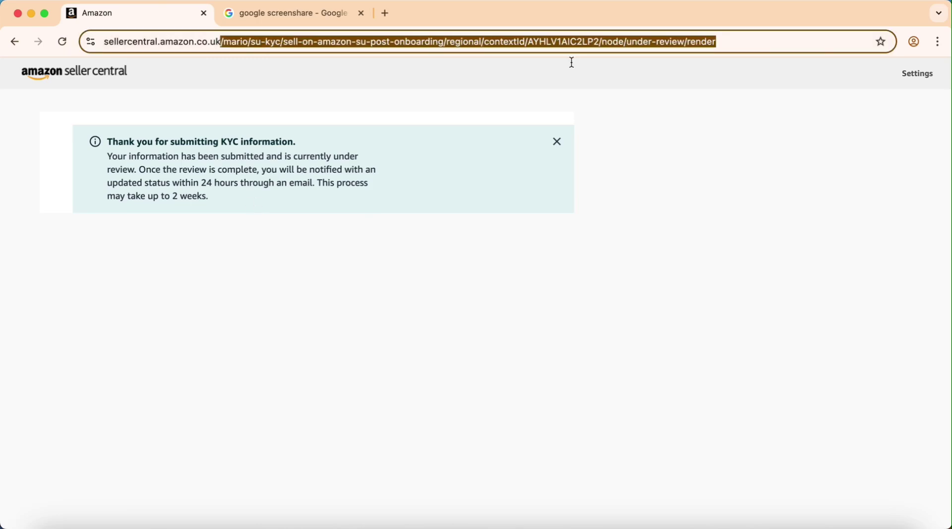
pyautogui.press('BackSpace')
pyautogui.press('Return')
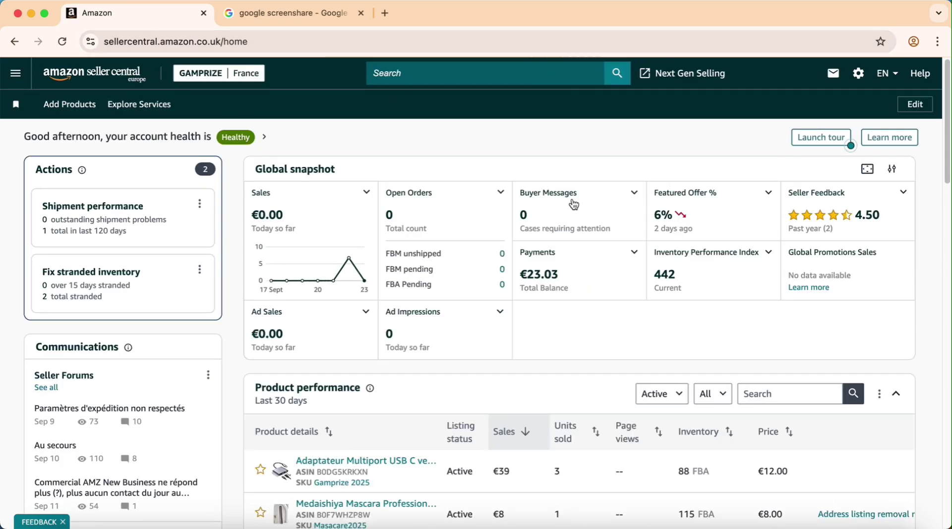
pyautogui.moveTo(863, 81)
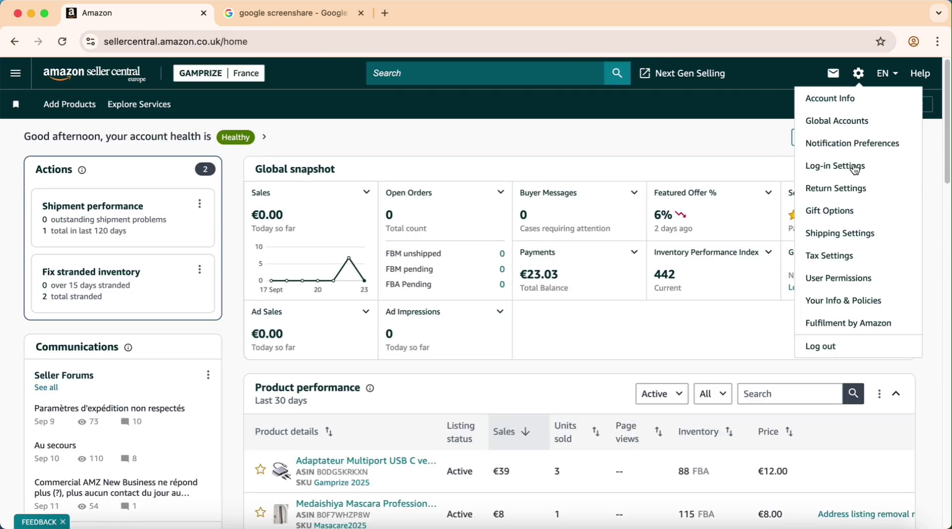
pyautogui.click(850, 285)
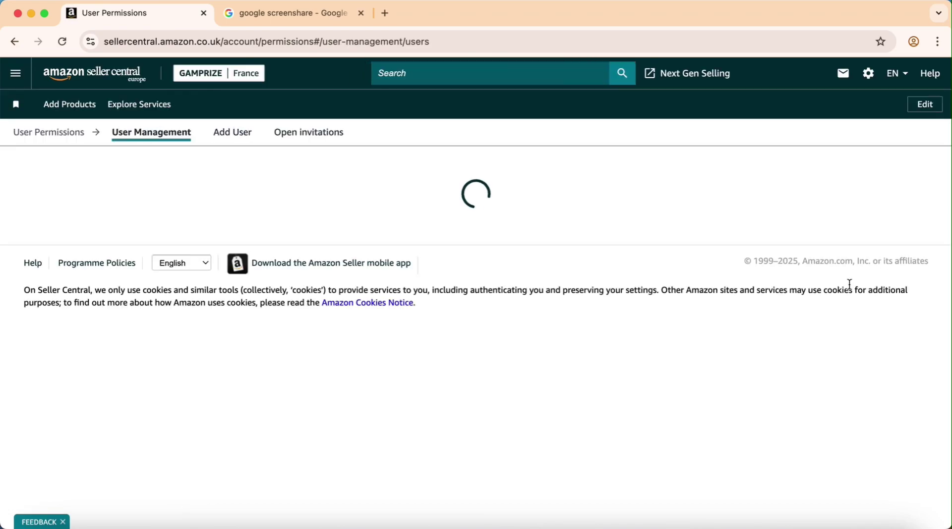
# - In the team member's permission editor, find 'invento' and set the whole Inventory section to Edit
pyautogui.scroll(-2, 767, 365)
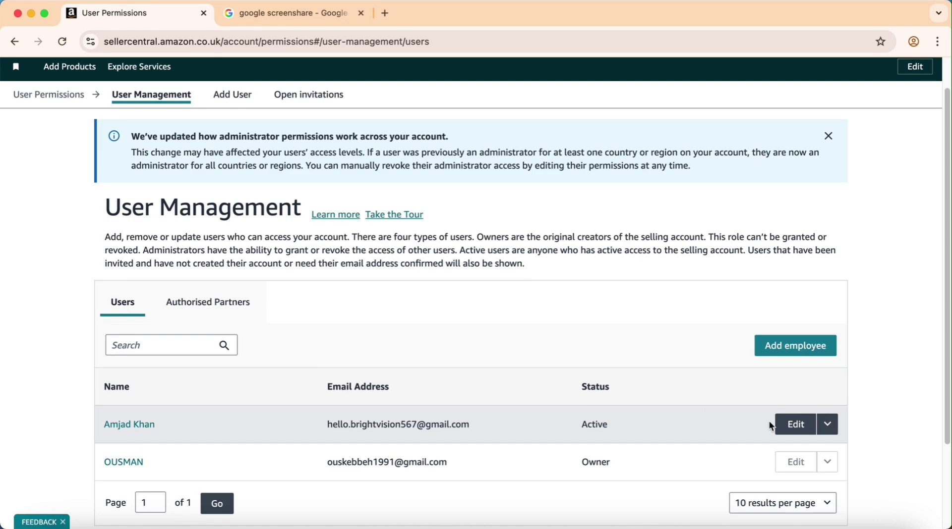
pyautogui.click(792, 424)
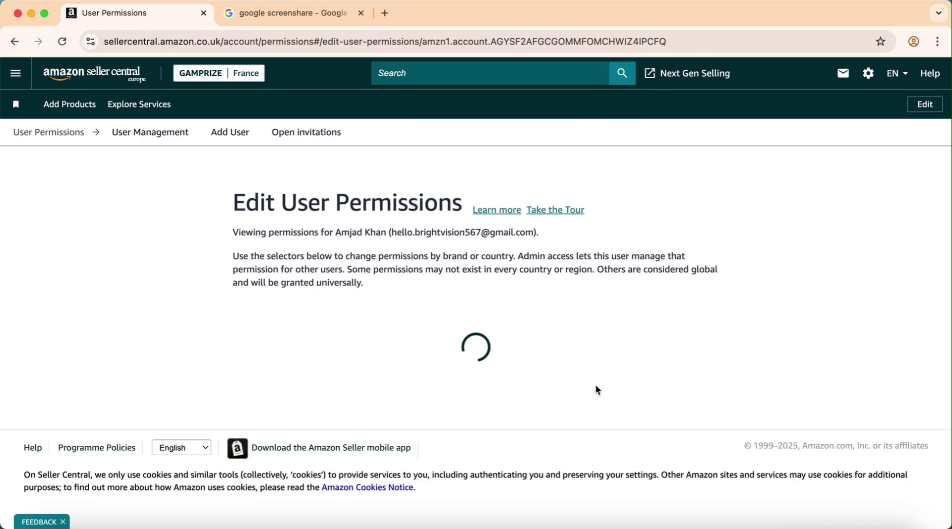
pyautogui.scroll(-5, 789, 320)
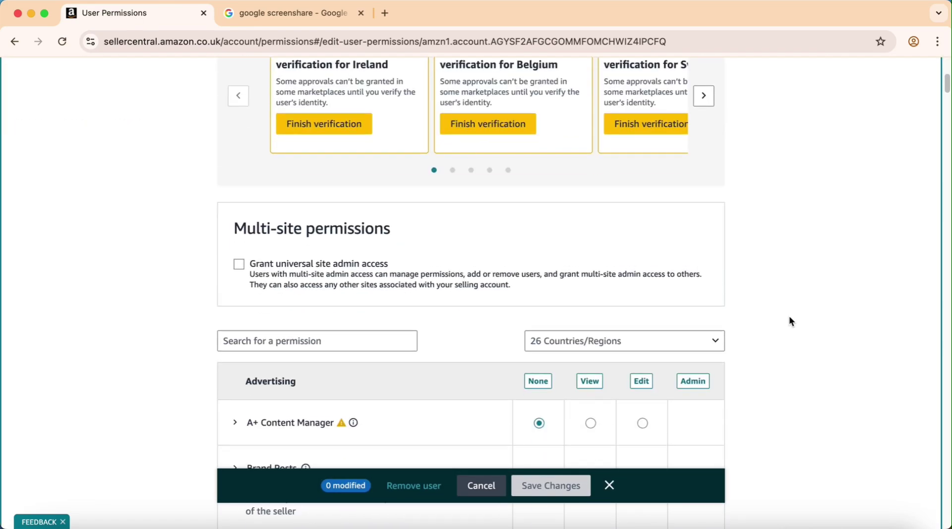
pyautogui.press('super+f')
pyautogui.write('in')
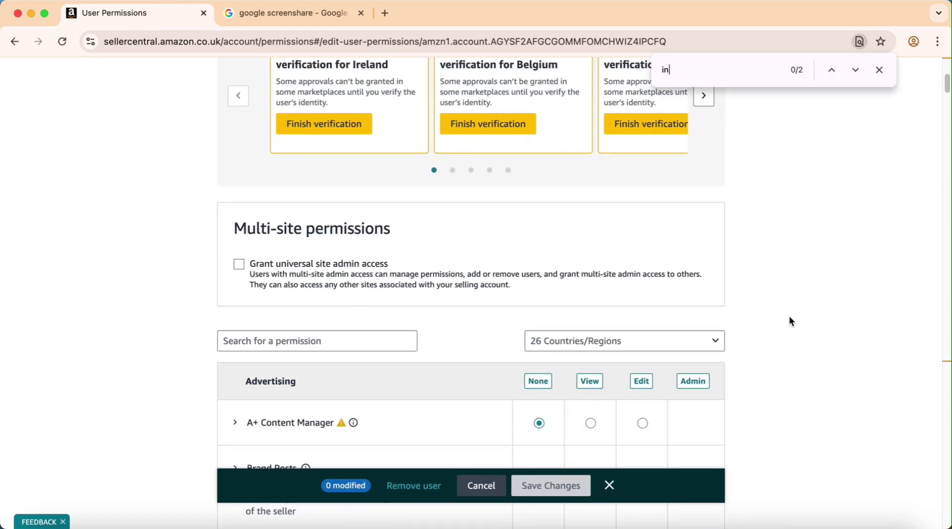
pyautogui.write('vento')
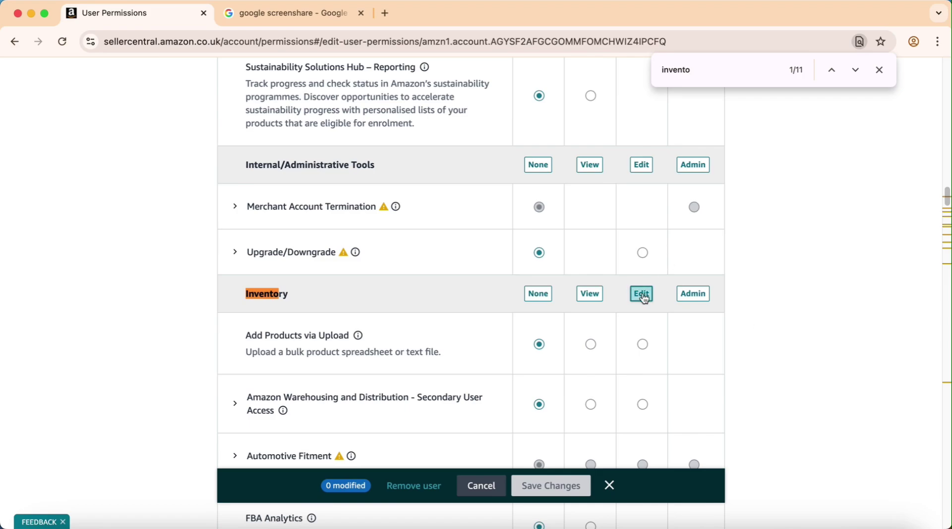
pyautogui.click(642, 294)
pyautogui.scroll(-1, 834, 299)
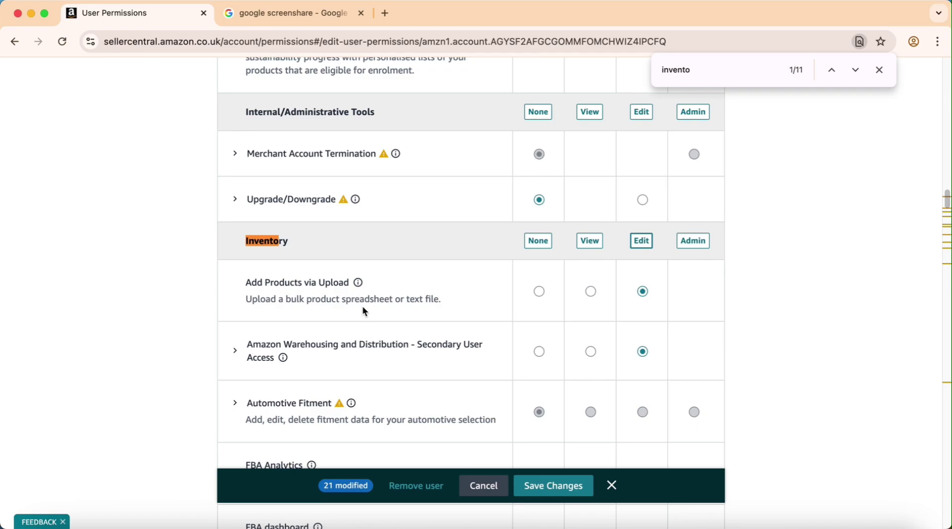
pyautogui.scroll(-5, 362, 308)
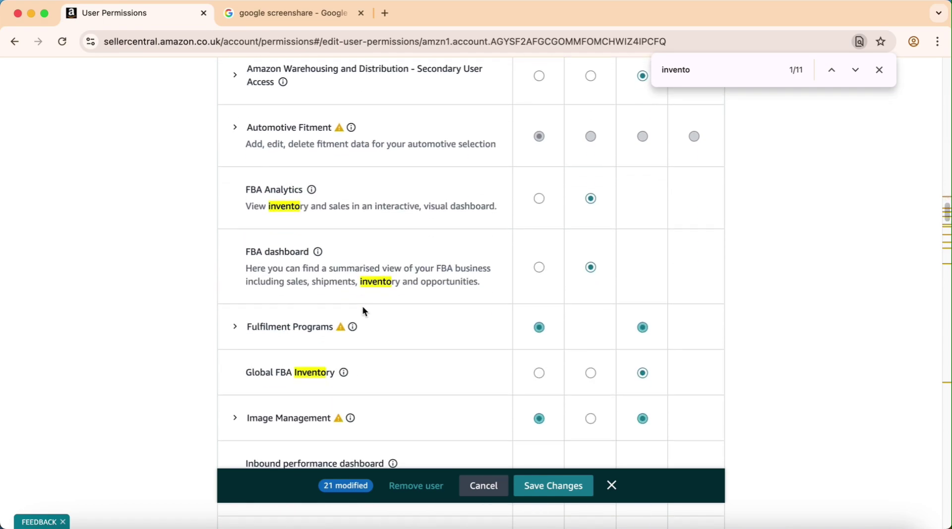
pyautogui.scroll(3, 363, 310)
pyautogui.scroll(-2, 365, 278)
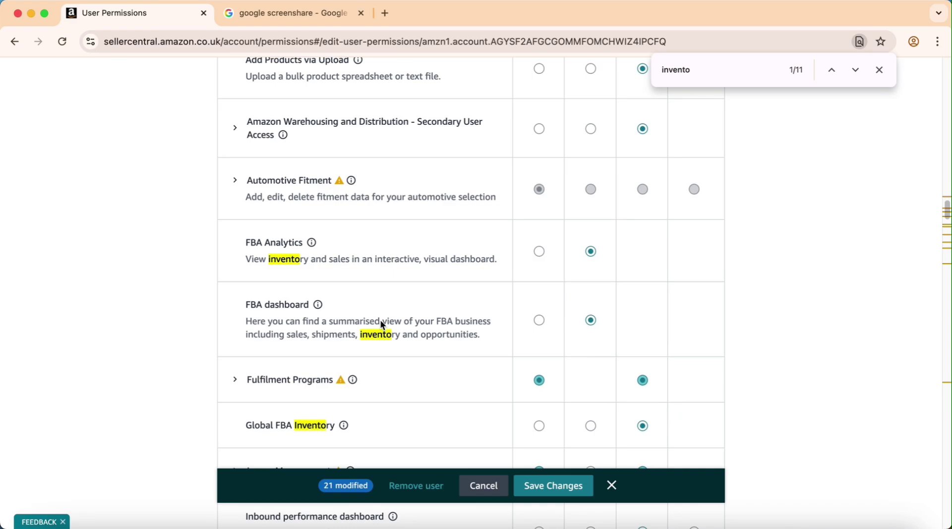
pyautogui.scroll(-5, 380, 322)
pyautogui.scroll(-1, 379, 331)
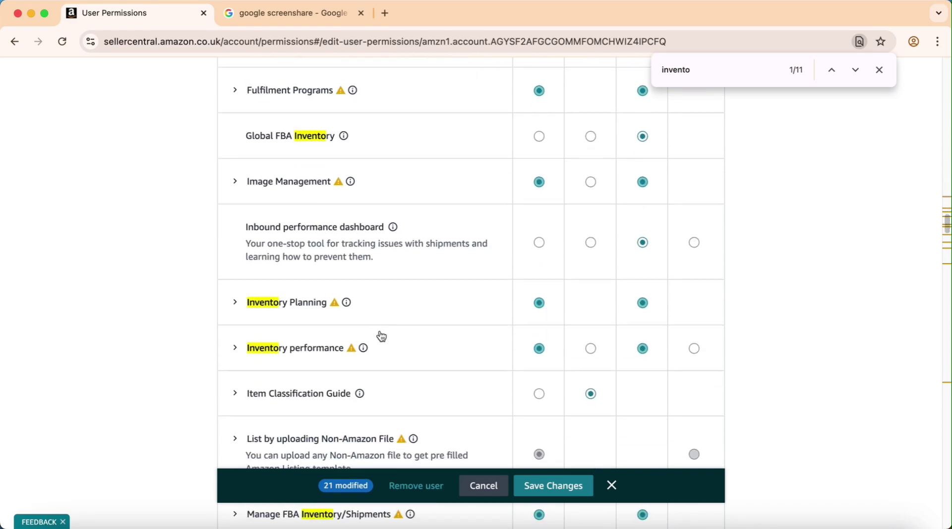
pyautogui.scroll(-2, 381, 336)
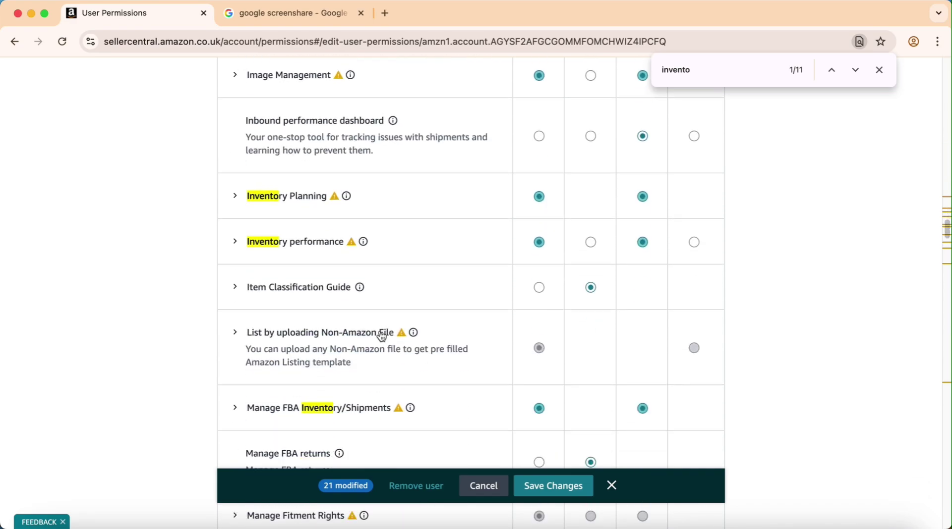
pyautogui.press('super+f')
# - Search 'upload' and confirm Upload Inventory remains at Edit access
pyautogui.write('upload')
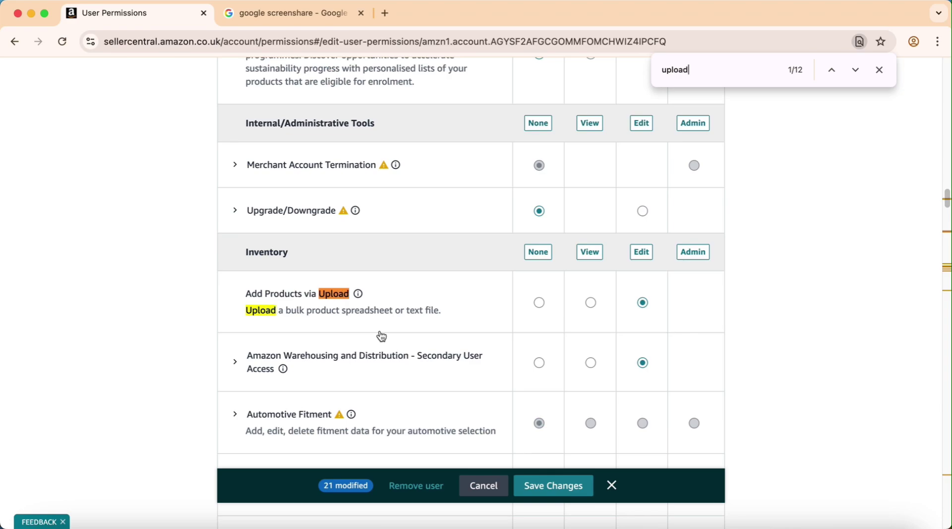
pyautogui.press('Return')
pyautogui.press('Return')
pyautogui.press('Return')
pyautogui.press('Return')
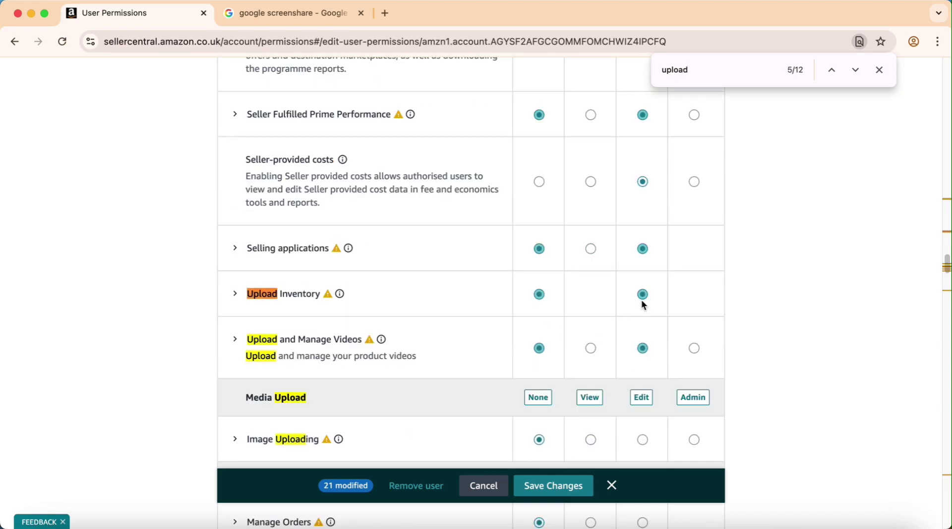
pyautogui.click(642, 296)
pyautogui.scroll(-8, 804, 312)
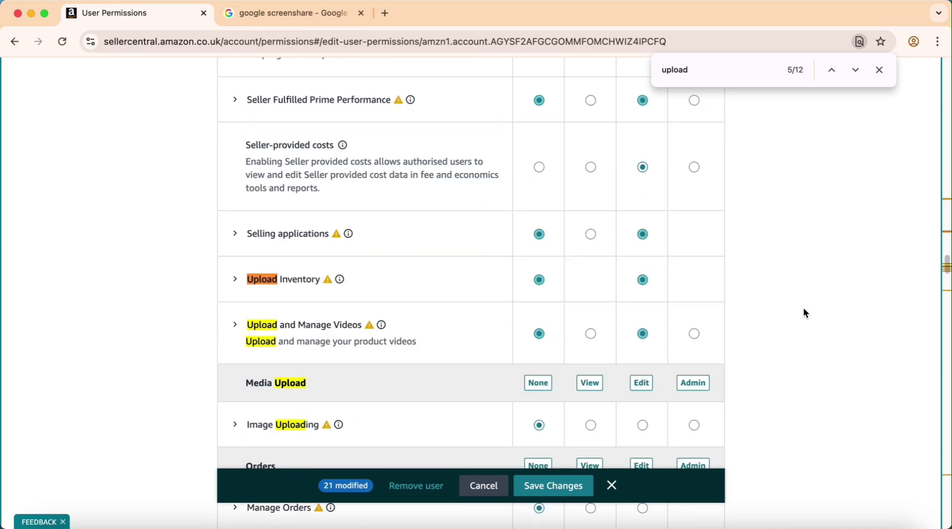
pyautogui.scroll(-20, 803, 310)
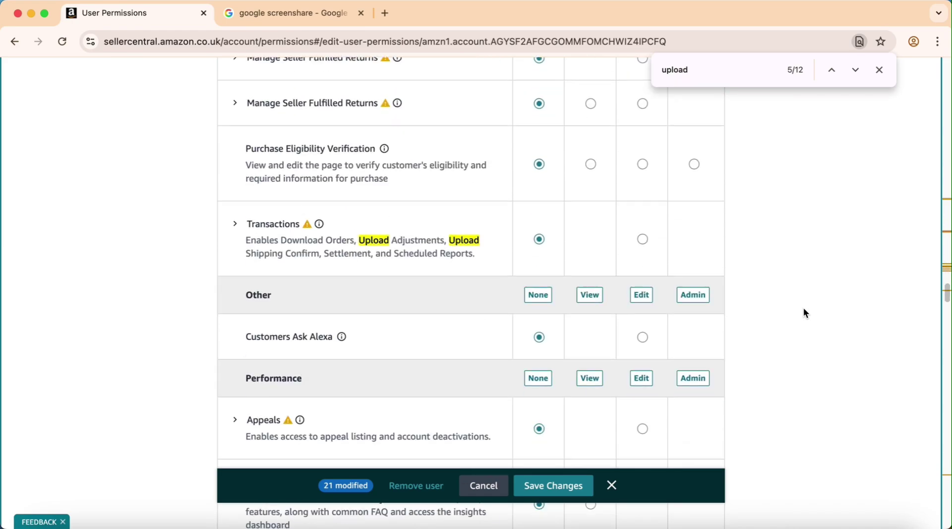
pyautogui.scroll(-7, 804, 309)
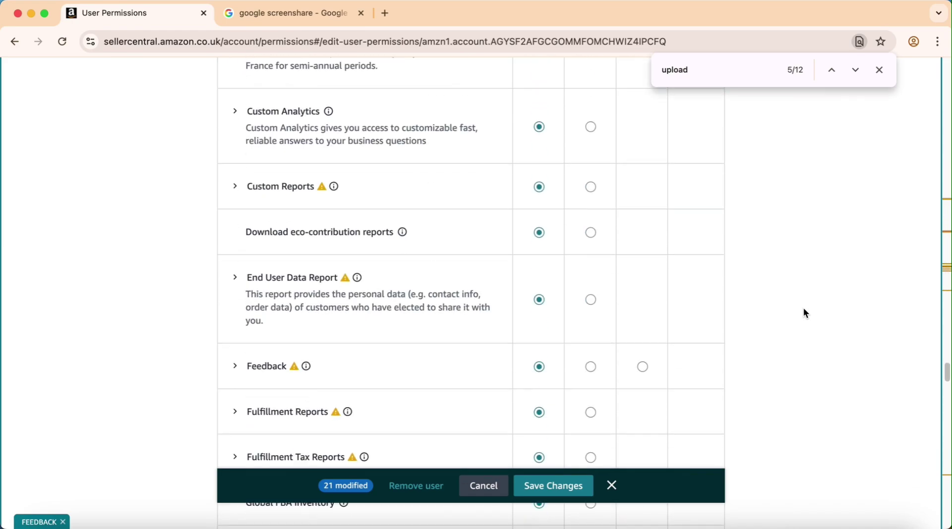
# - Search 'manage' and set Messaging access to Edit, bringing modifications to 22
pyautogui.press('super+f')
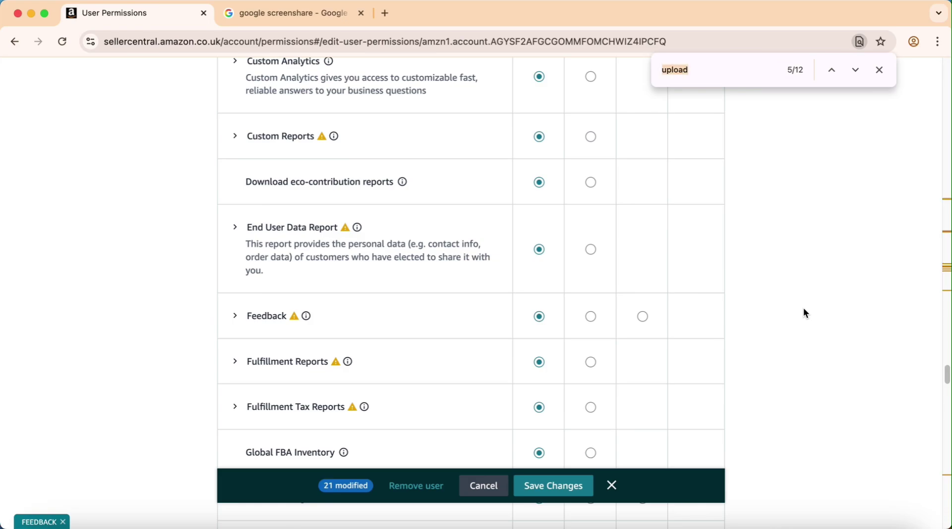
pyautogui.write('manage')
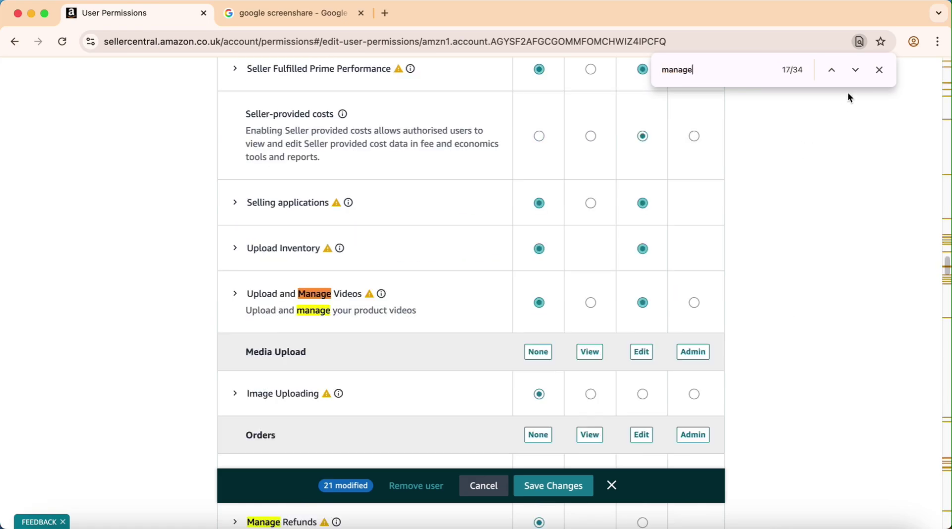
pyautogui.scroll(-20, 776, 255)
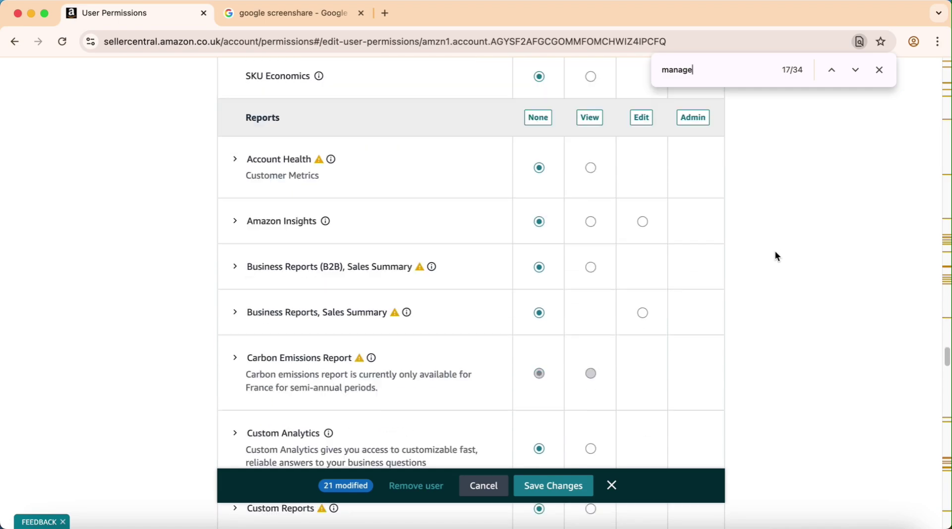
pyautogui.scroll(-20, 775, 256)
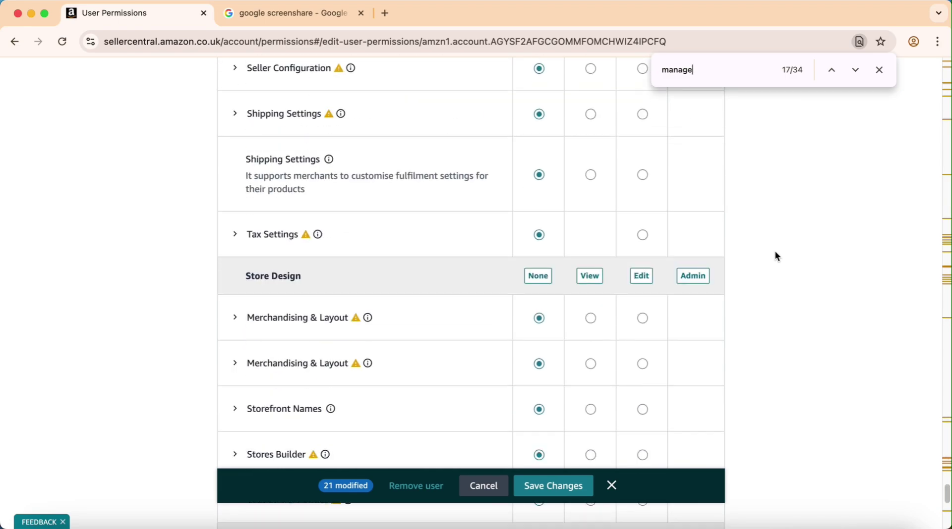
pyautogui.scroll(10, 775, 256)
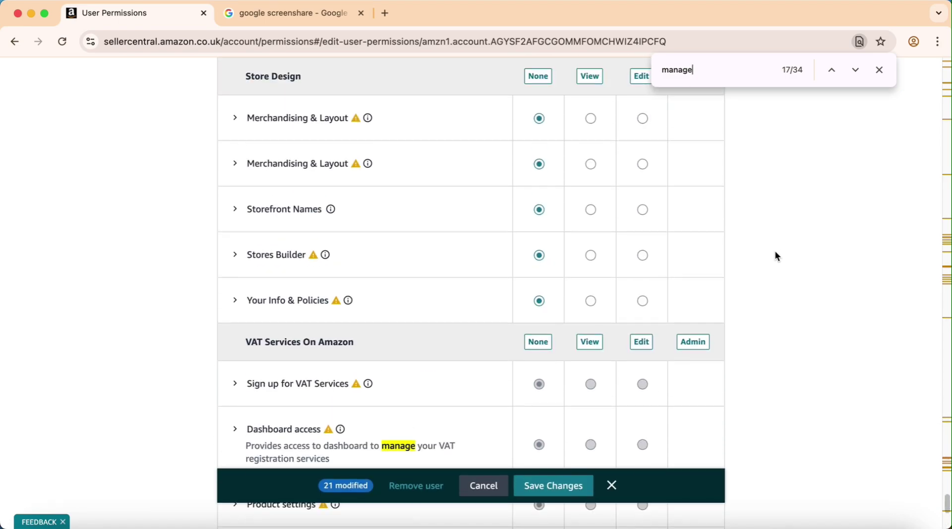
pyautogui.scroll(6, 775, 253)
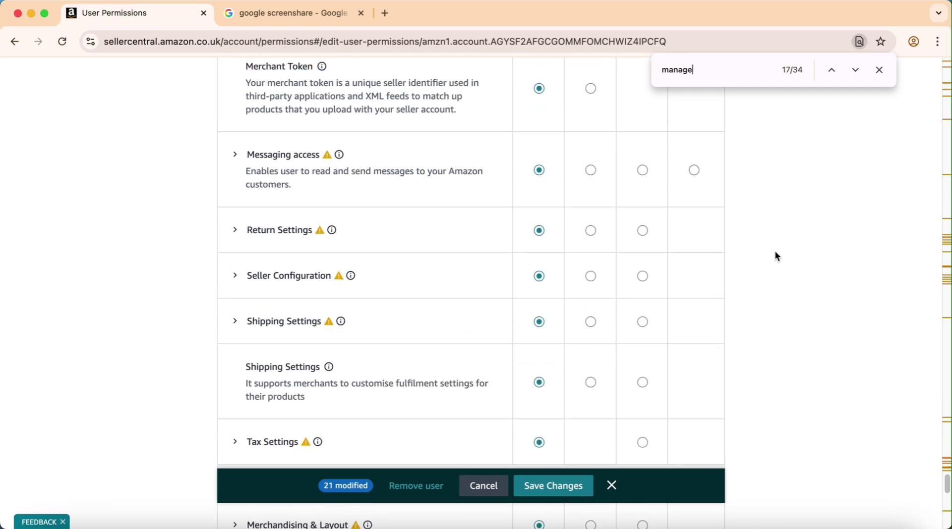
pyautogui.click(643, 247)
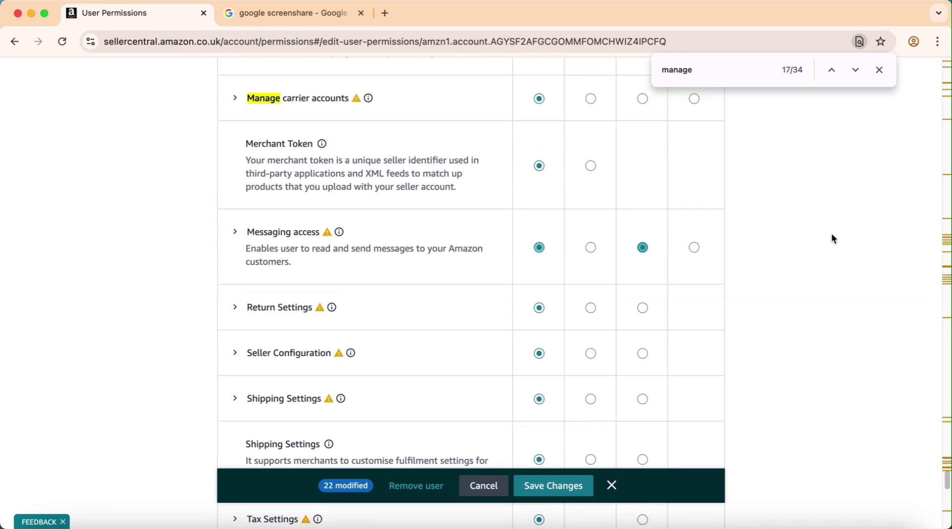
pyautogui.scroll(1, 647, 171)
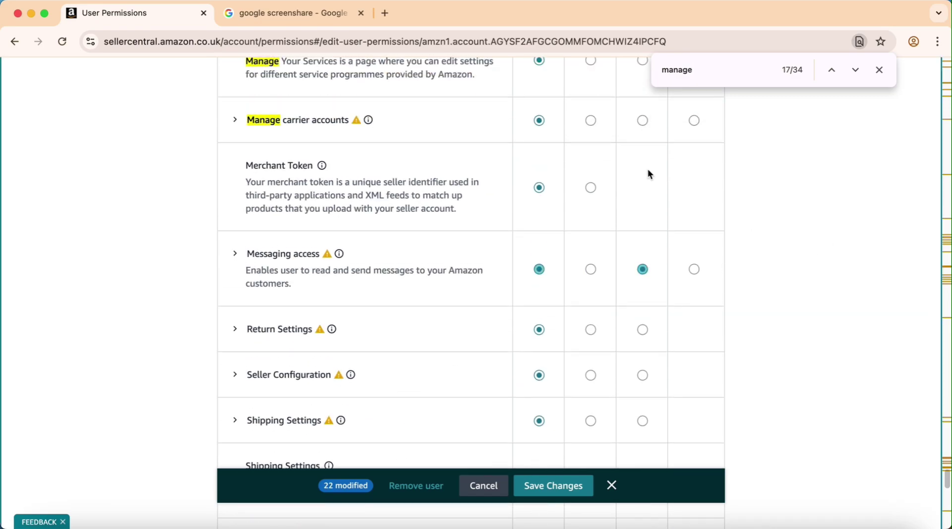
pyautogui.scroll(-2, 575, 253)
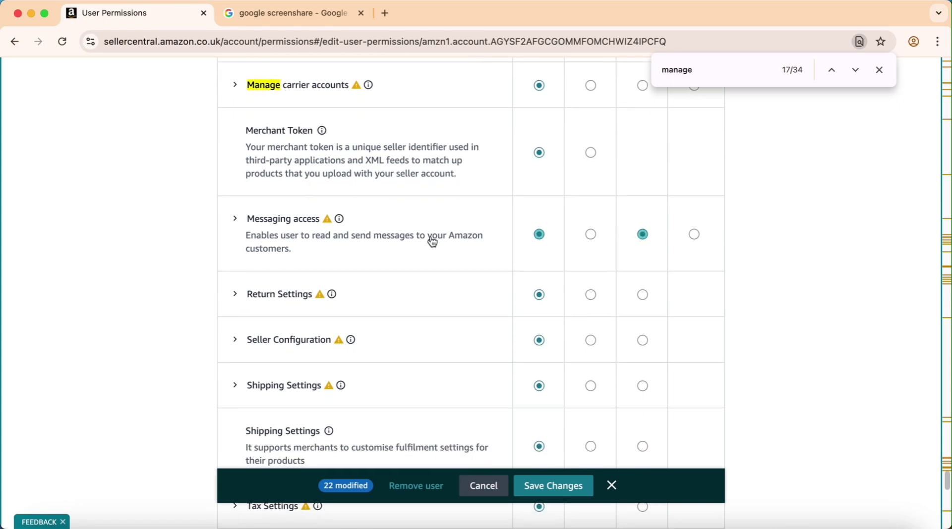
pyautogui.scroll(5, 606, 213)
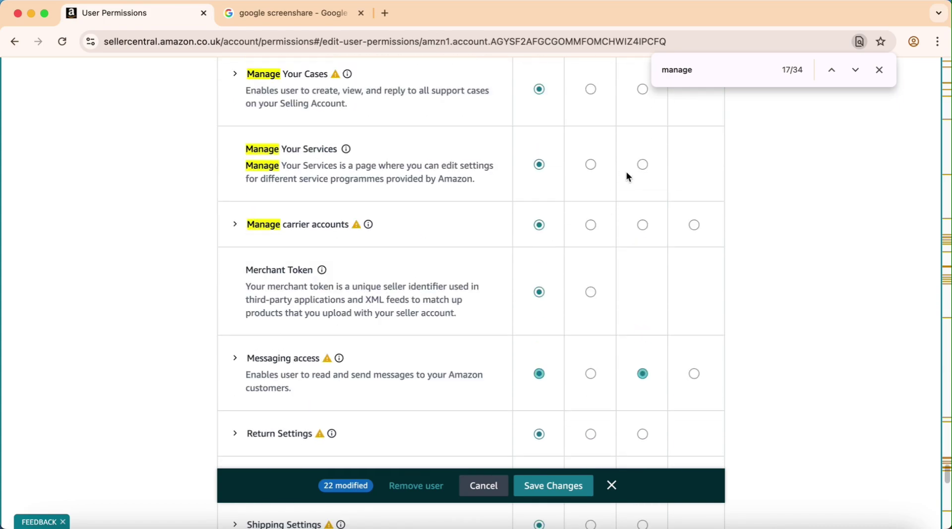
# - Set Manage Your Cases to Edit, return Manage Your Services to None, and save the 23 modifications
pyautogui.click(641, 165)
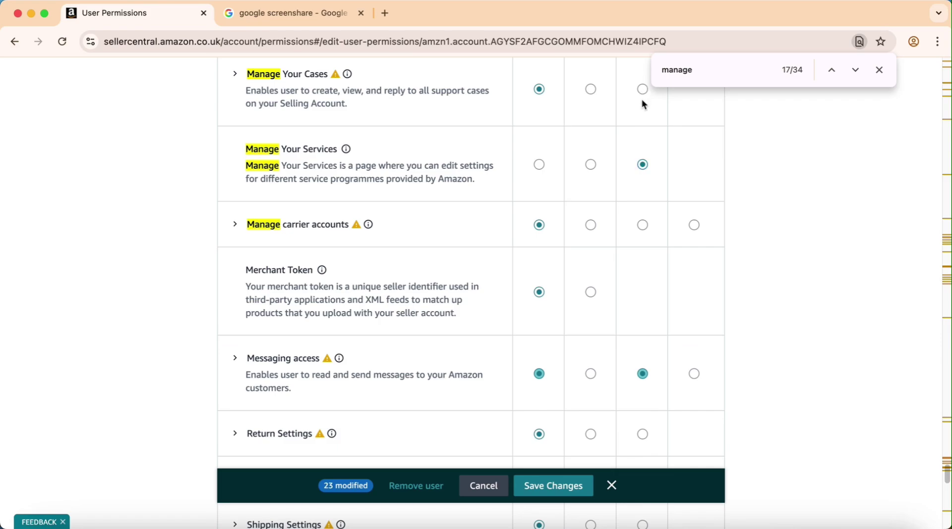
pyautogui.scroll(2, 694, 129)
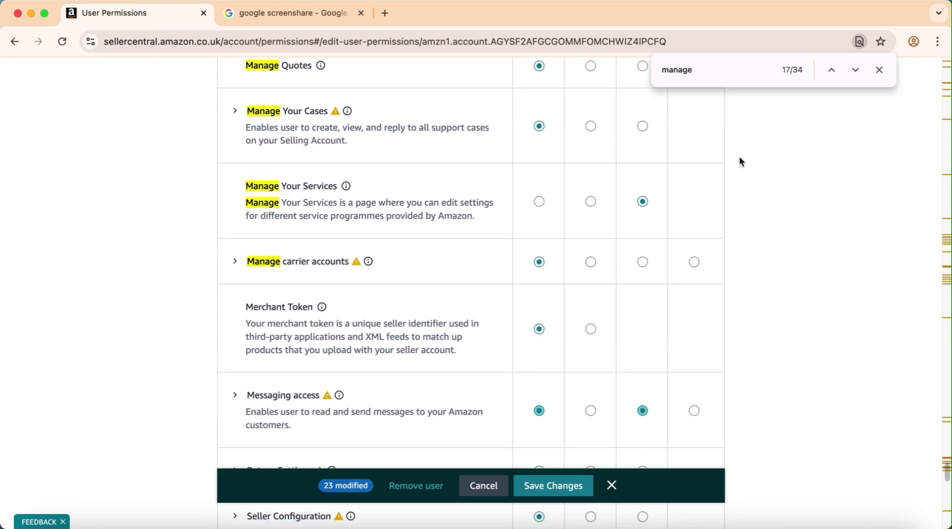
pyautogui.click(642, 135)
pyautogui.click(539, 210)
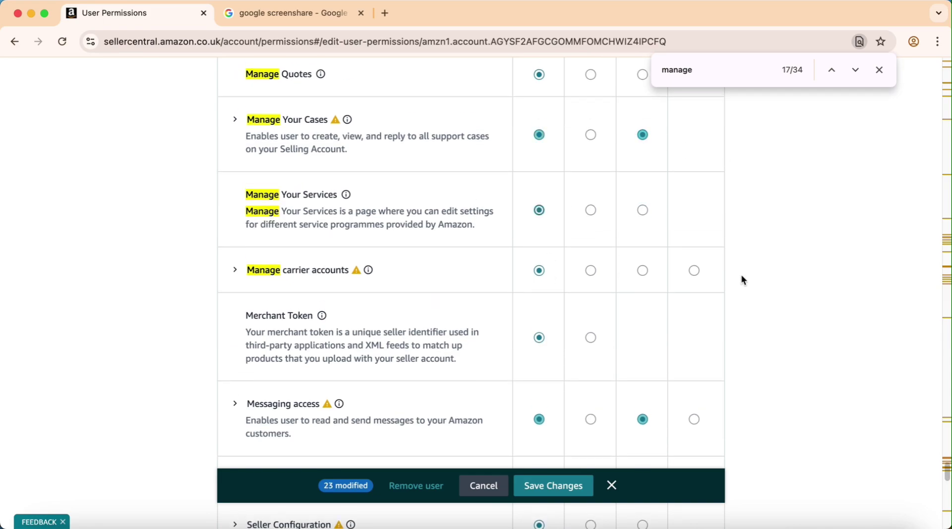
pyautogui.click(552, 480)
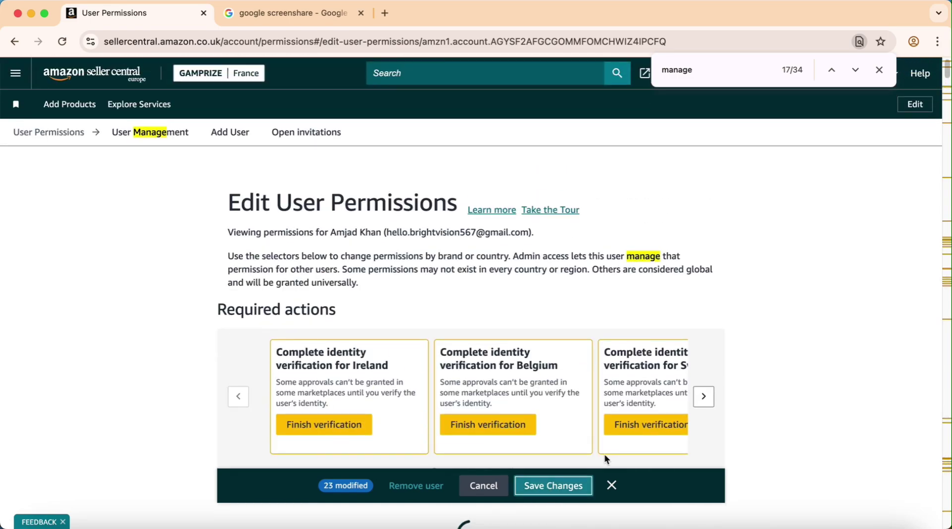
# - Reload the page and scroll down to check the saved Inventory permission rows
pyautogui.click(61, 42)
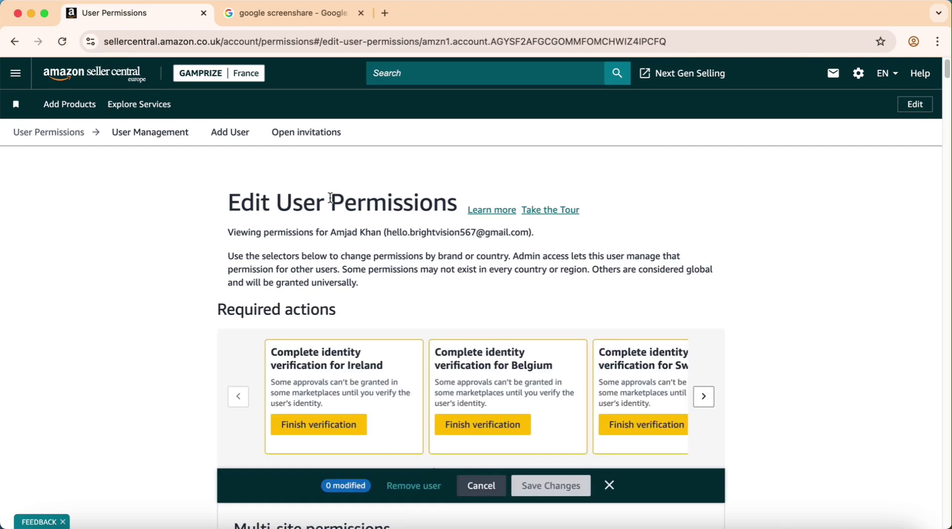
pyautogui.scroll(-15, 560, 313)
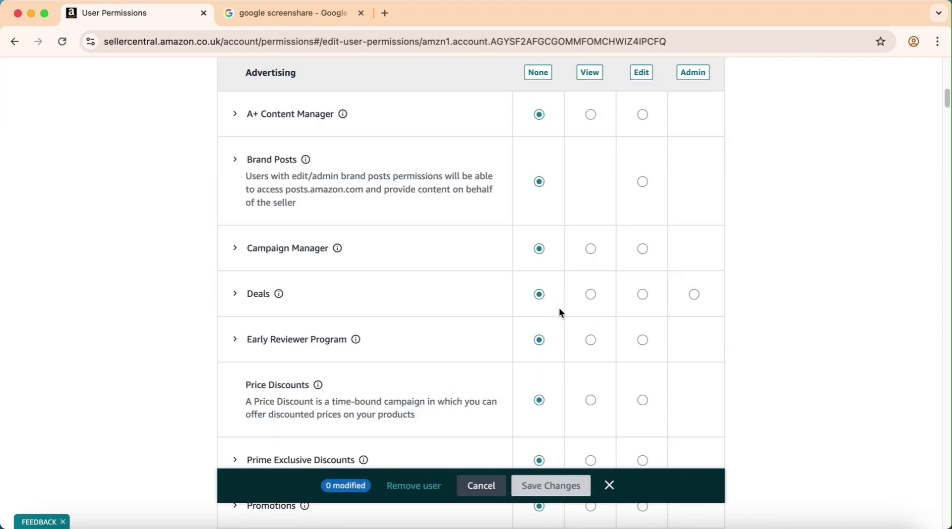
pyautogui.scroll(-15, 559, 311)
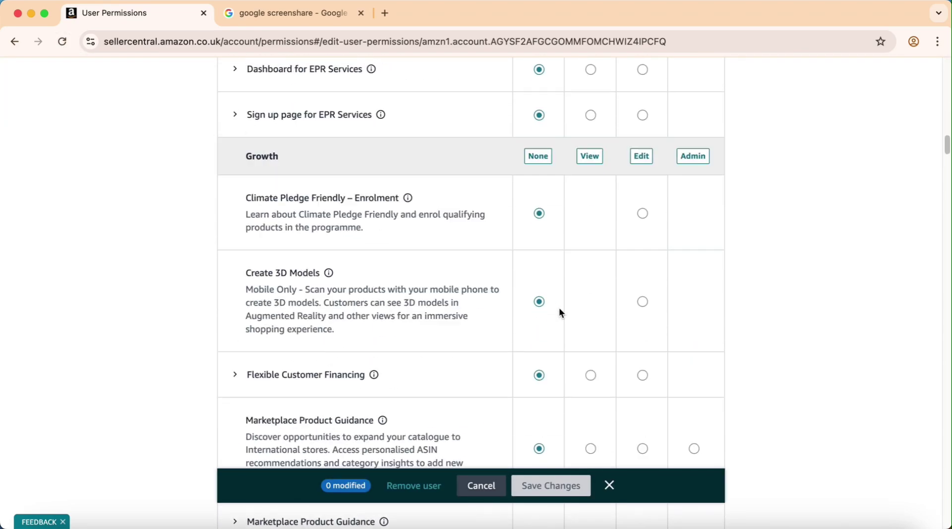
pyautogui.scroll(-15, 558, 312)
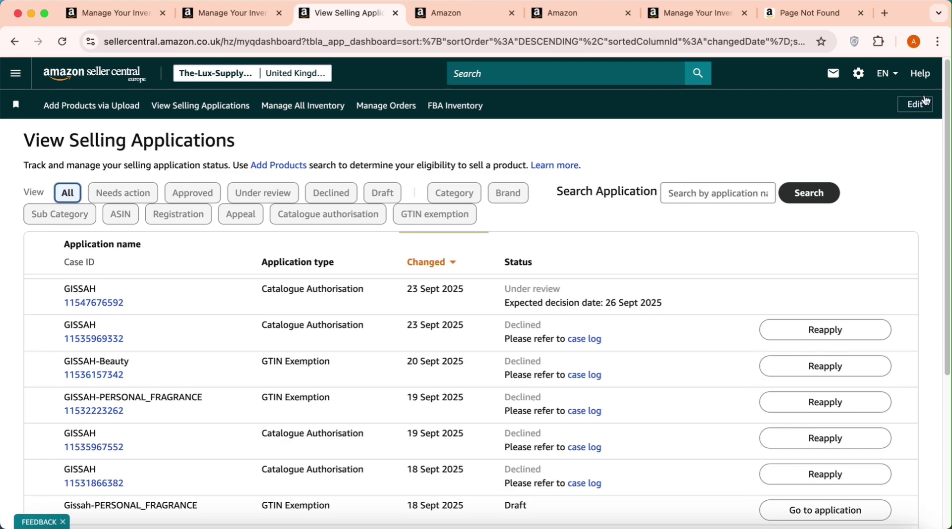
# - Switch to the invited user's Chrome profile and find GAMPRIZE in the account list
pyautogui.click(914, 42)
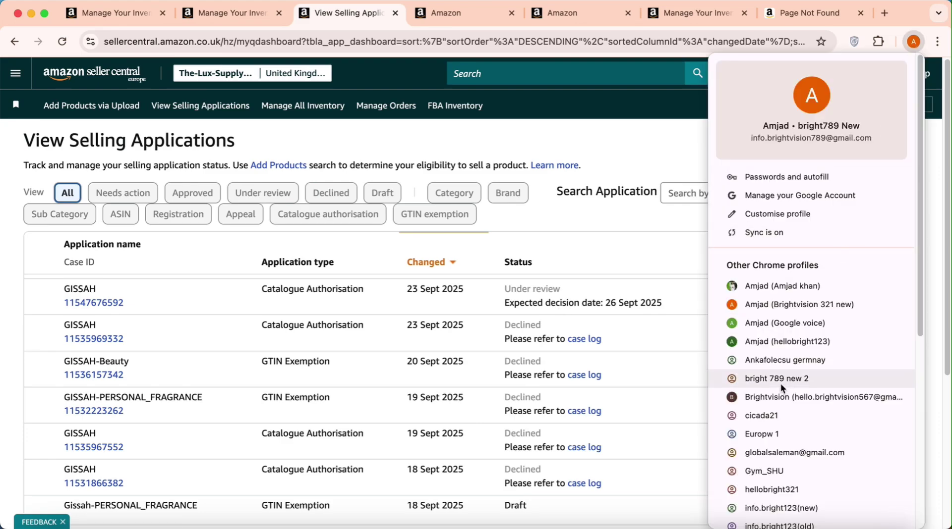
pyautogui.click(778, 399)
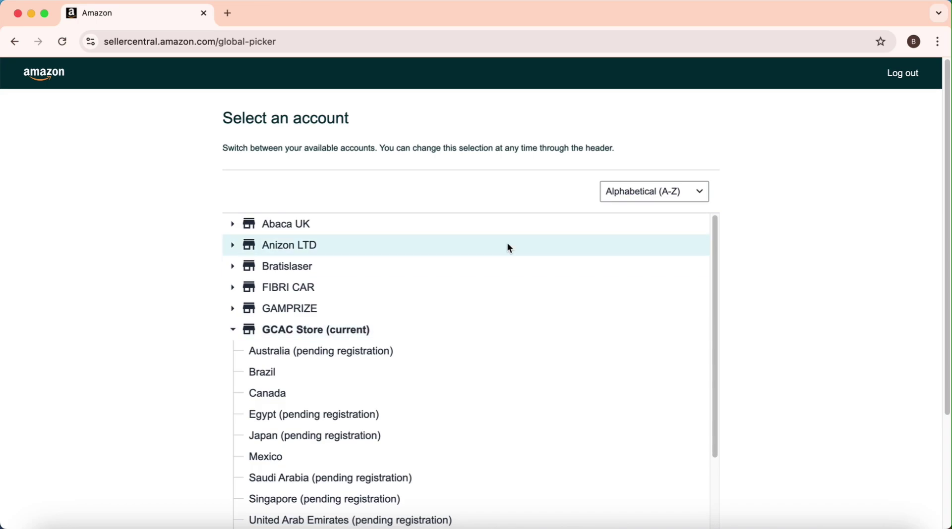
pyautogui.press('super+f')
pyautogui.write('GAMPRIZE')
# - Expand GAMPRIZE, tick France, and select that account
pyautogui.click(347, 308)
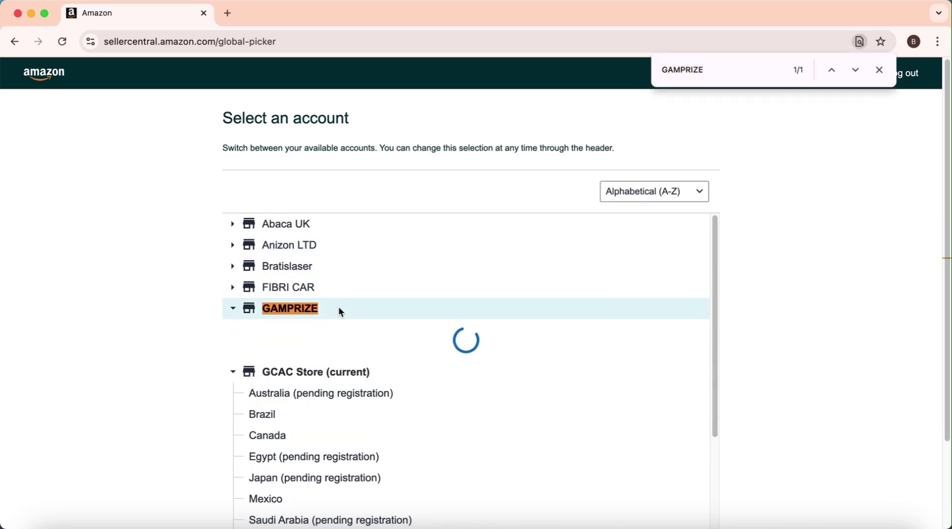
pyautogui.scroll(-4, 382, 302)
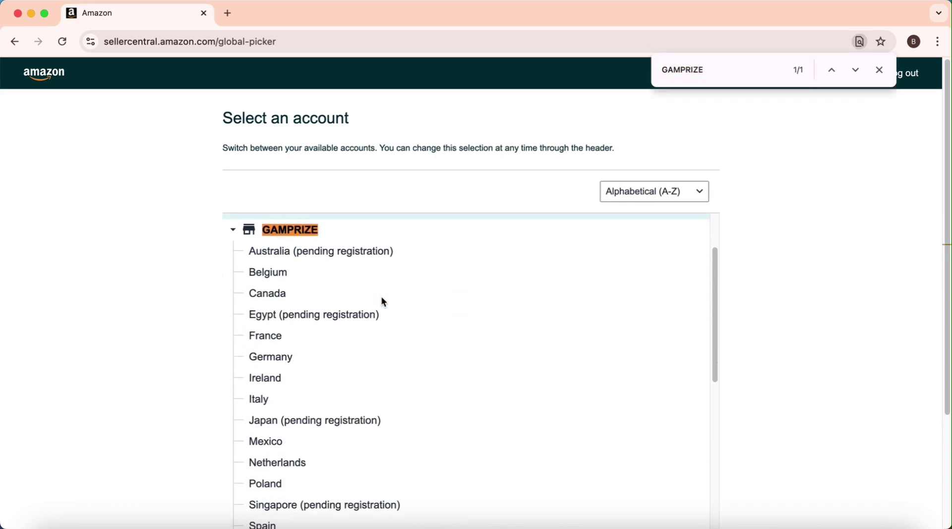
pyautogui.click(330, 309)
pyautogui.scroll(-6, 800, 256)
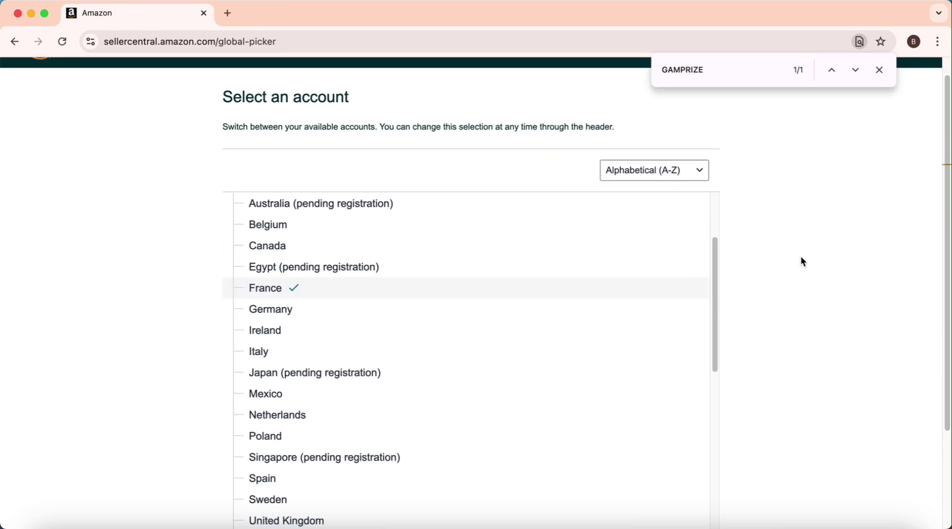
pyautogui.click(672, 425)
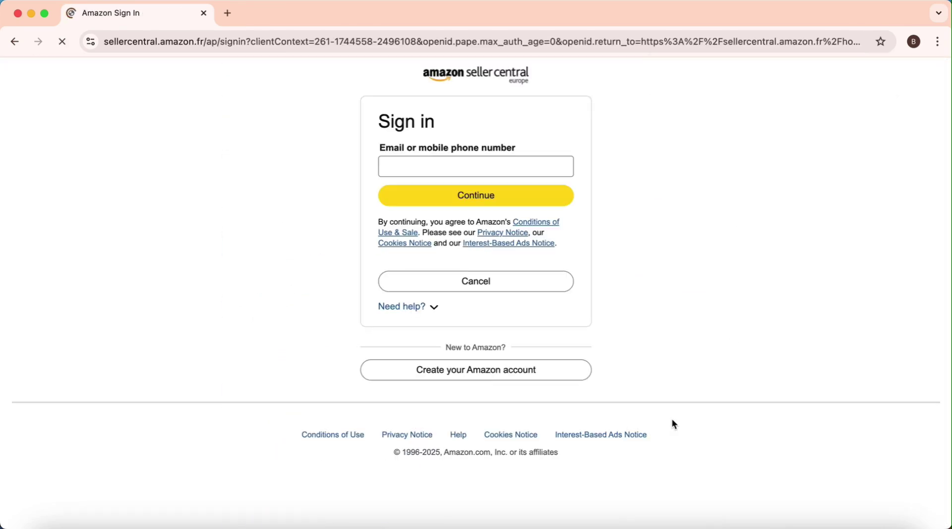
# - Sign in to GAMPRIZE France as the invited user with the saved e-mail and account password
pyautogui.click(475, 166)
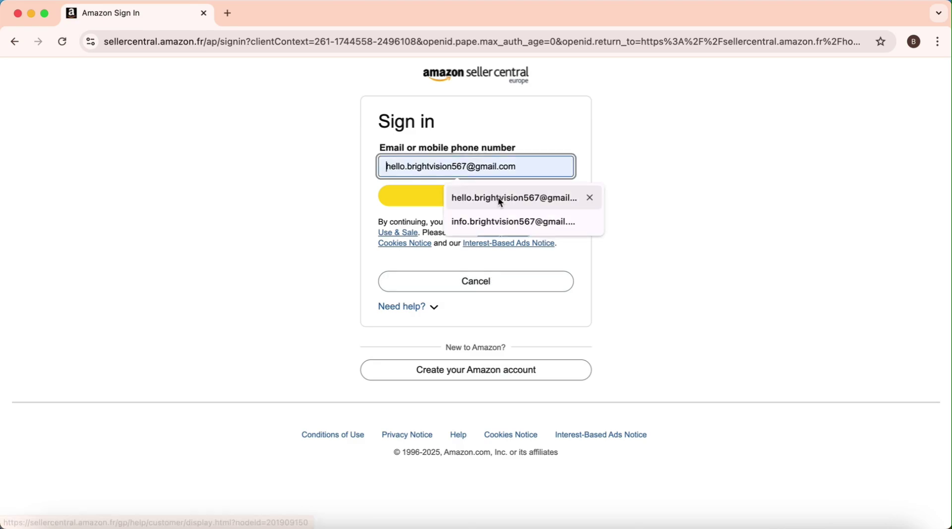
pyautogui.click(498, 197)
pyautogui.click(499, 202)
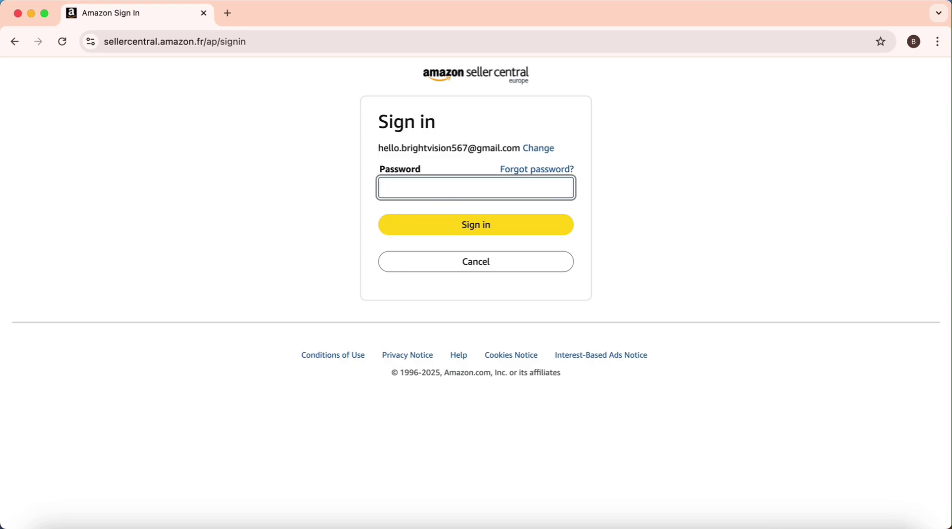
pyautogui.write('•••')
pyautogui.press('Return')
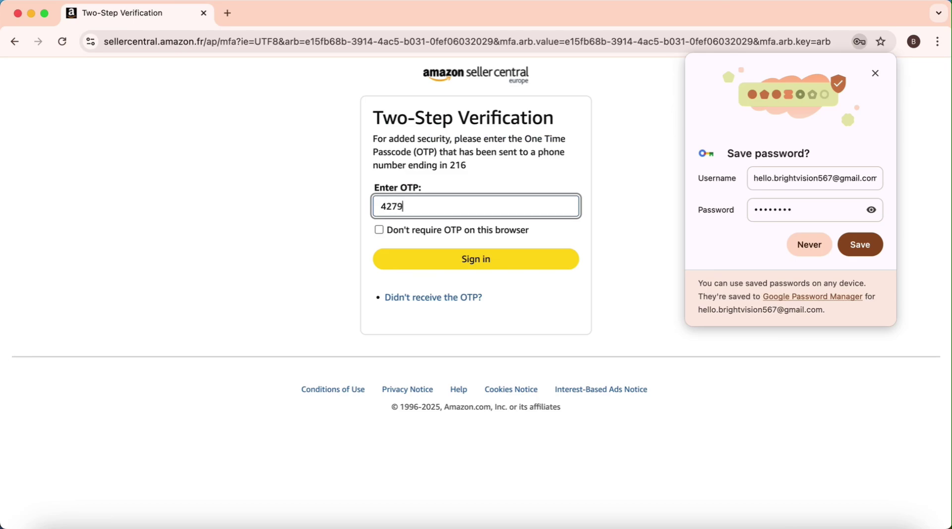
# - Submit the one-time passcode, dismiss the homepage welcome tour, and open the main navigation menu
pyautogui.press('Return')
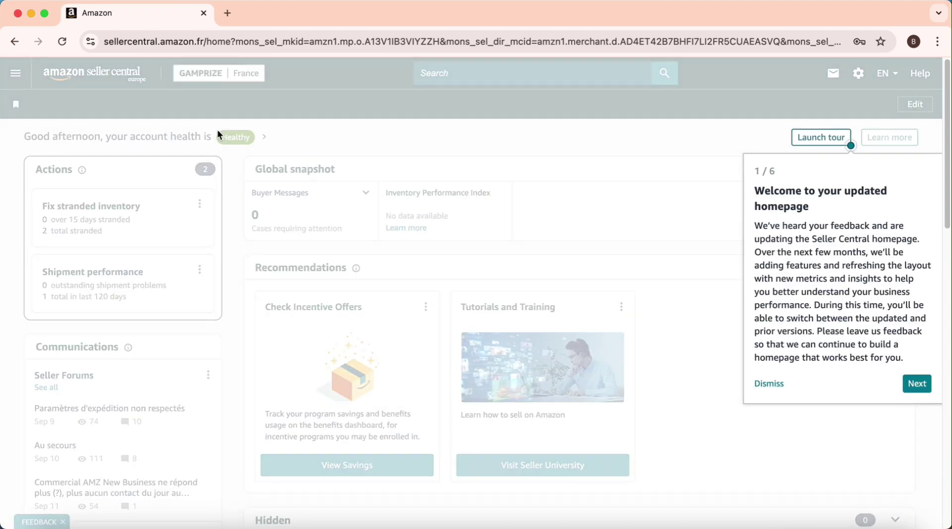
pyautogui.click(18, 76)
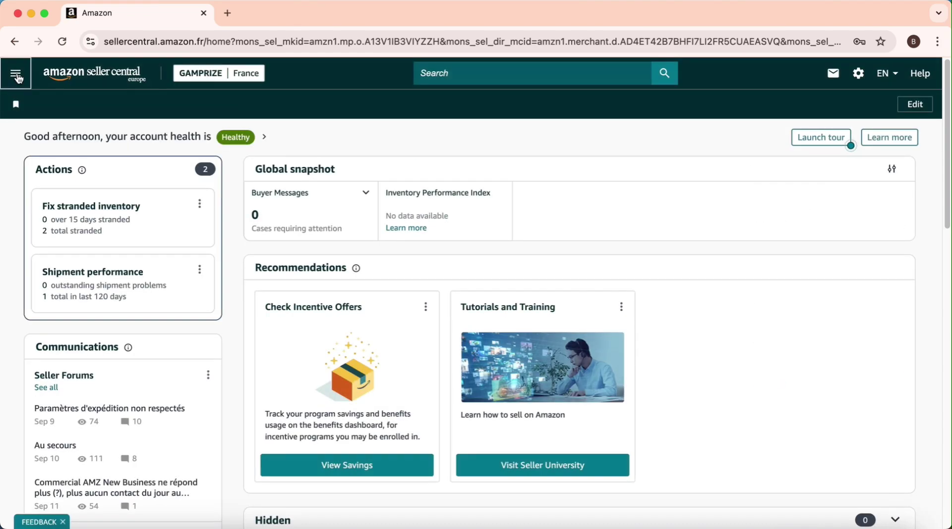
pyautogui.click(16, 74)
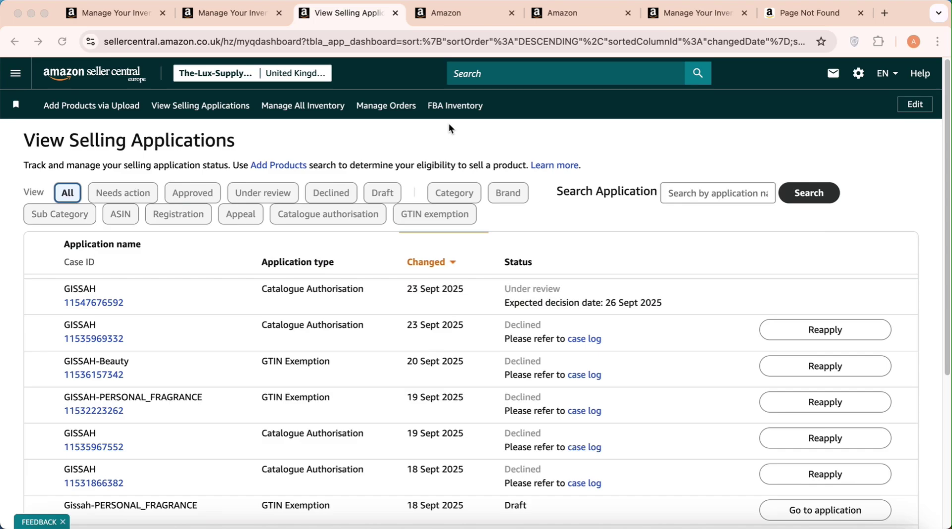
# - In the GAMPRIZE permissions window, advance the verification cards to France, start its verification, then reload
pyautogui.press('super+Tab')
pyautogui.press('super+Tab')
pyautogui.press('super+Tab')
pyautogui.press('super+Tab')
pyautogui.press('super+Tab')
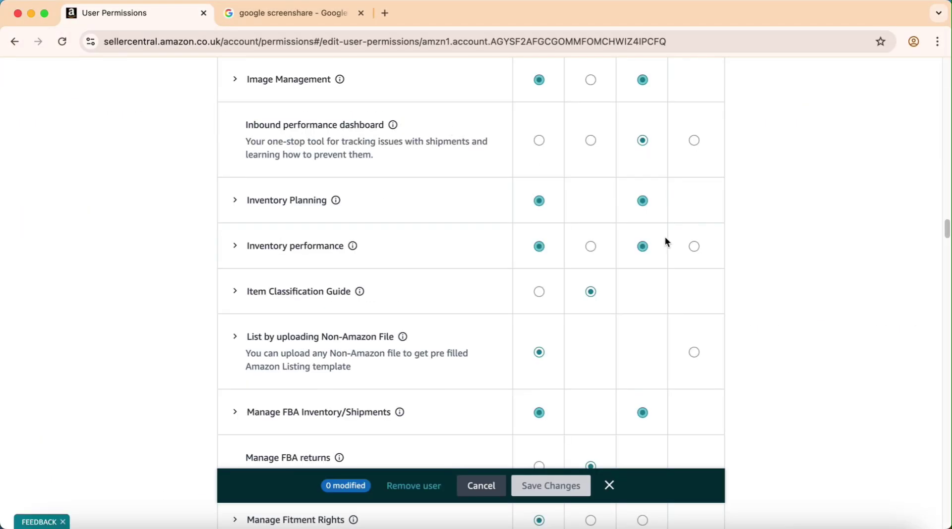
pyautogui.scroll(20, 664, 238)
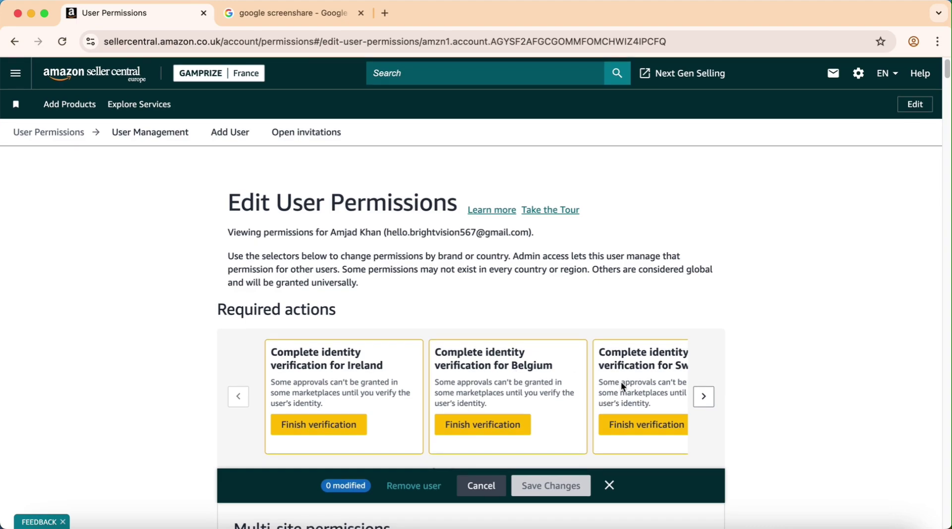
pyautogui.click(704, 400)
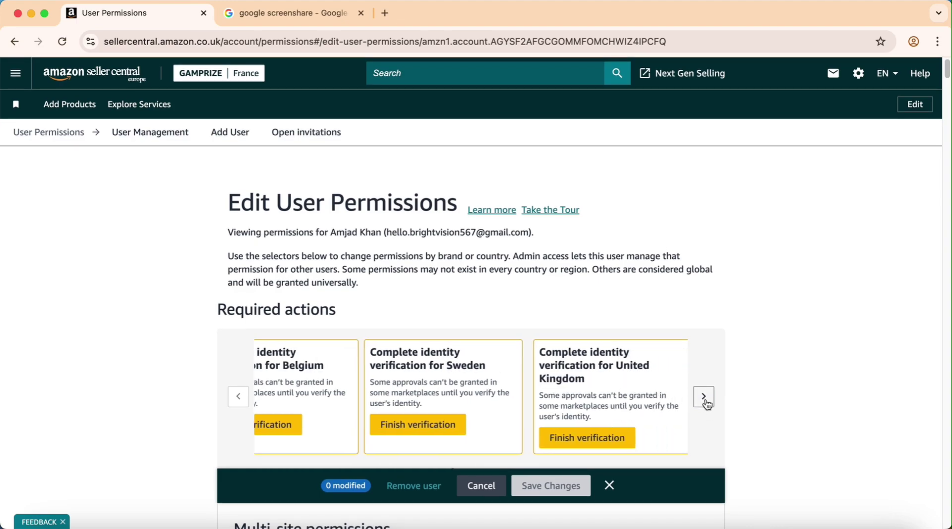
pyautogui.click(705, 401)
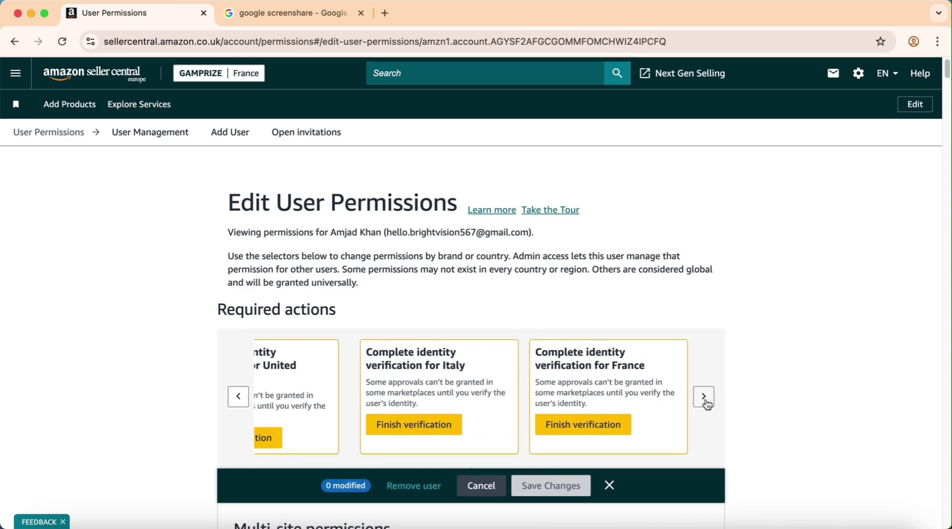
pyautogui.click(593, 437)
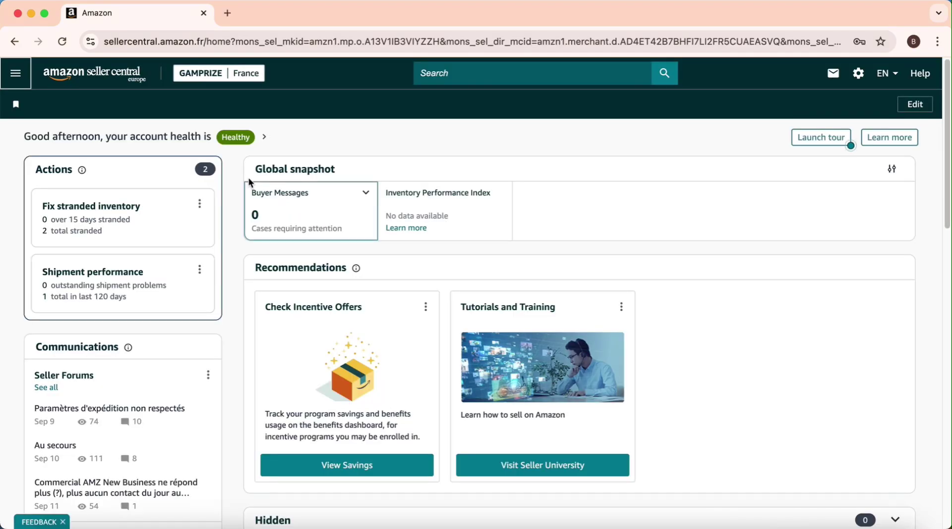
pyautogui.click(61, 42)
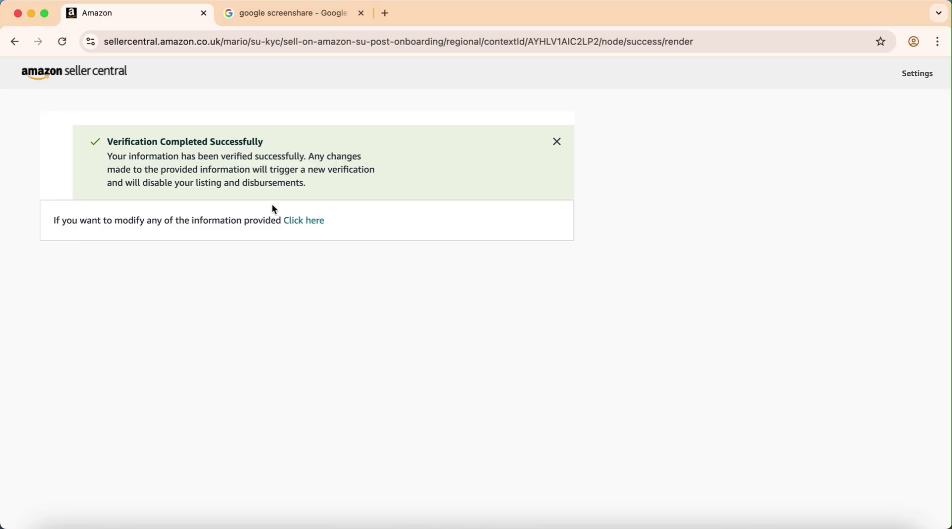
# - Resubmit the verification details with refund handling left at 'No', then return to the /home dashboard
pyautogui.click(301, 224)
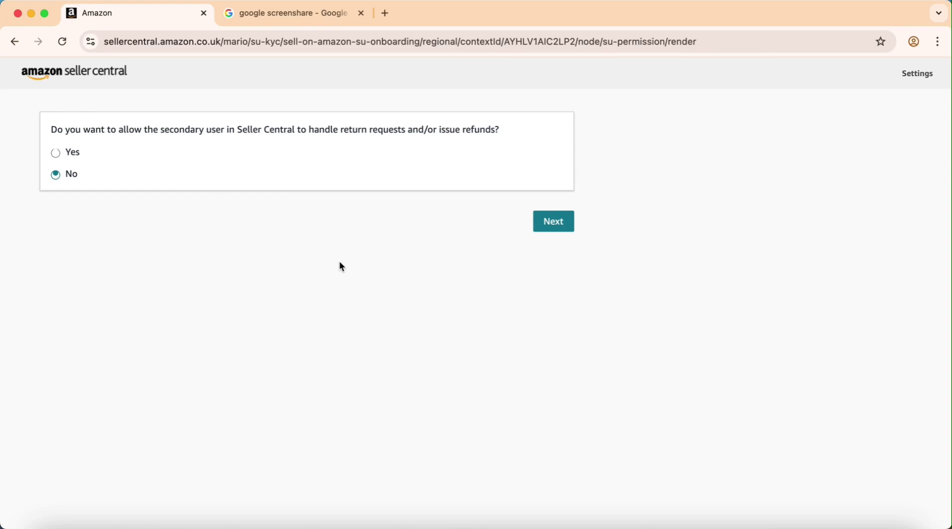
pyautogui.click(545, 227)
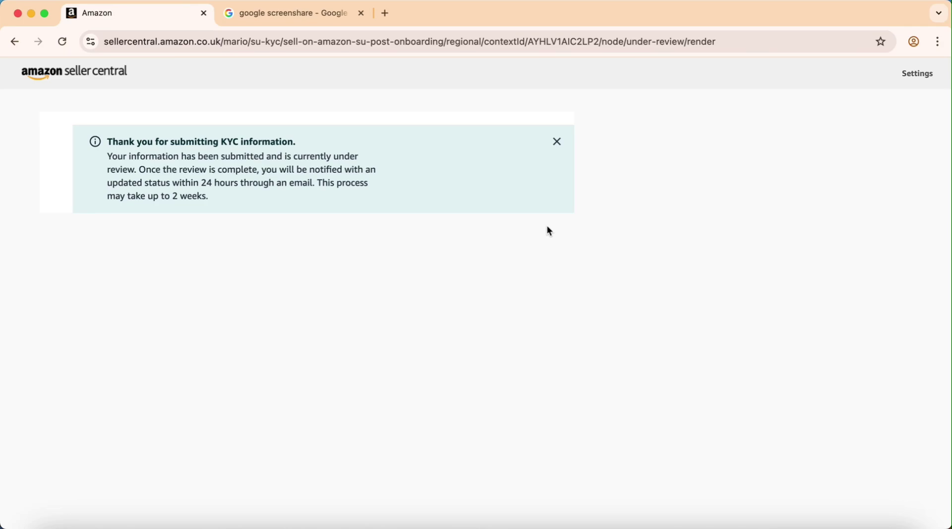
pyautogui.click(220, 36)
pyautogui.press('shift+super+Right')
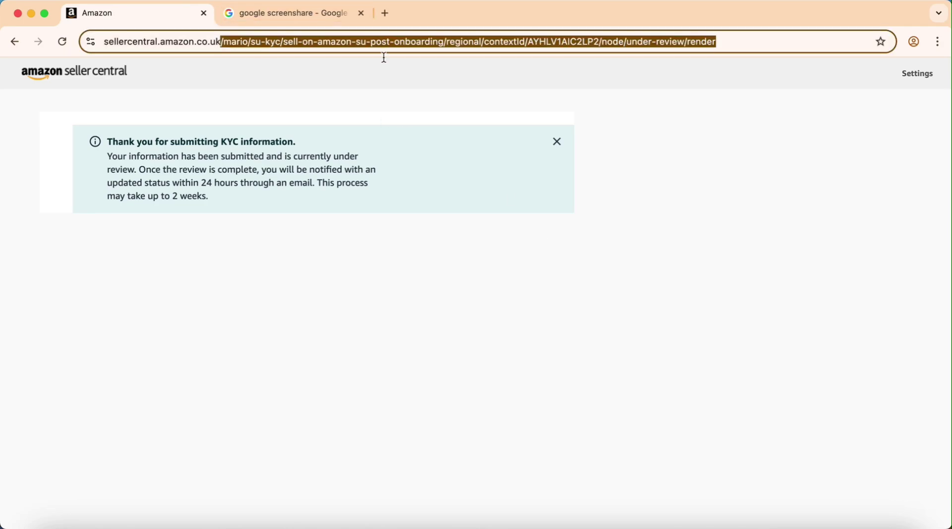
pyautogui.press('BackSpace')
pyautogui.press('Return')
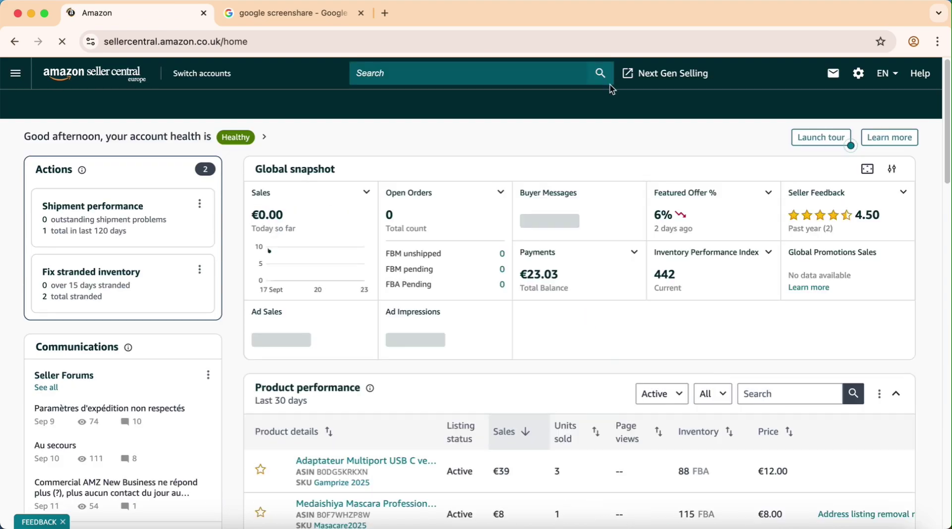
# - Go to Settings > User Permissions and open the secondary user's permissions for editing
pyautogui.click(858, 75)
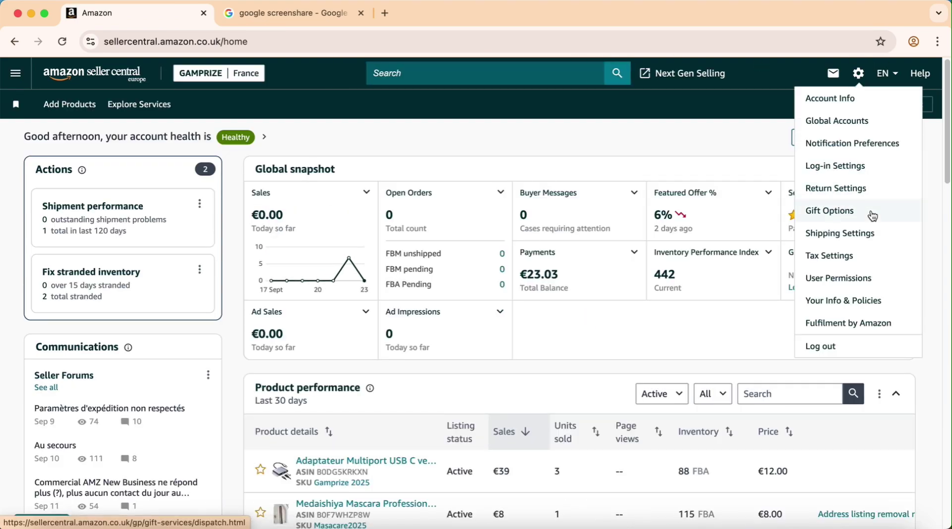
pyautogui.click(883, 287)
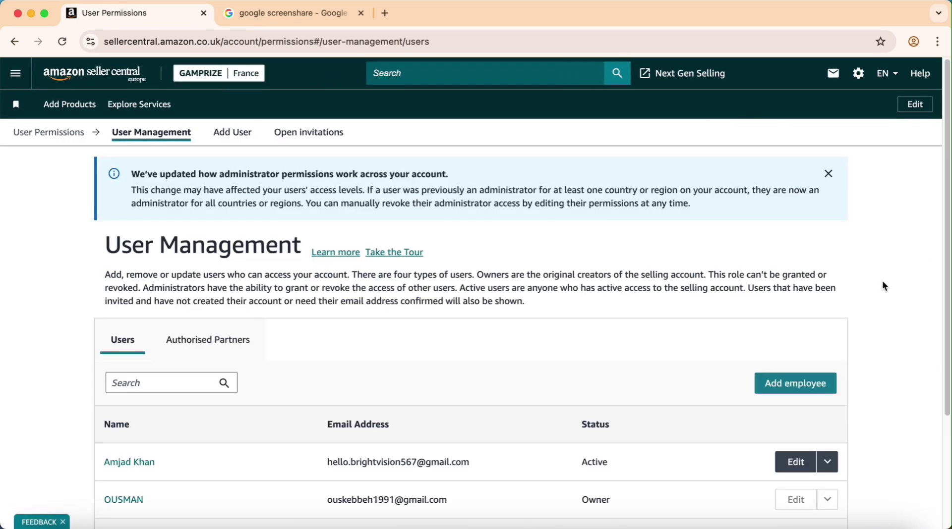
pyautogui.click(795, 462)
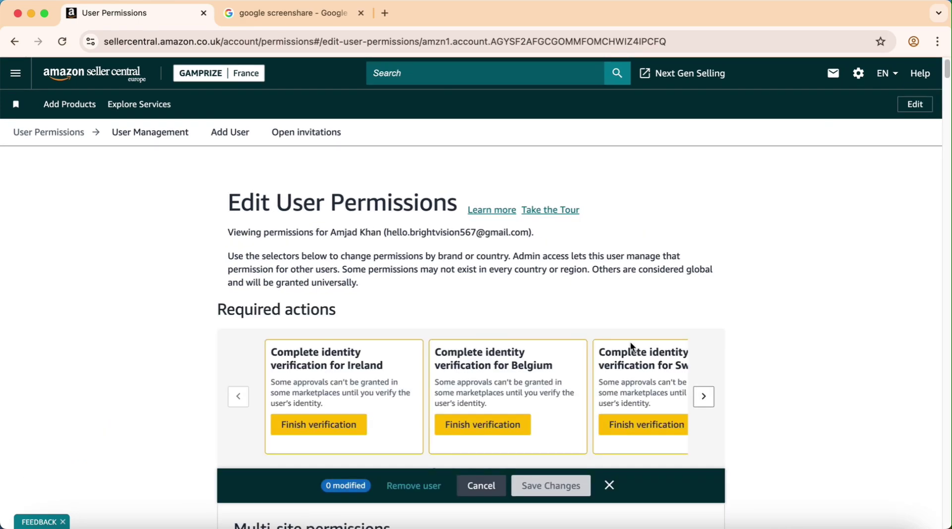
pyautogui.scroll(-7, 728, 395)
pyautogui.scroll(-5, 729, 396)
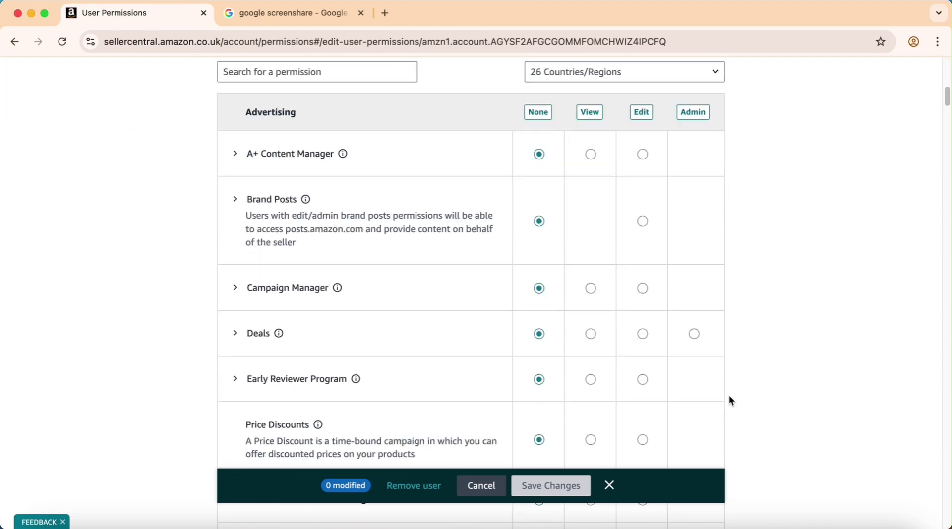
# - Find the Inventory section and grant Edit on every Inventory permission
pyautogui.press('super+f')
pyautogui.write('ine')
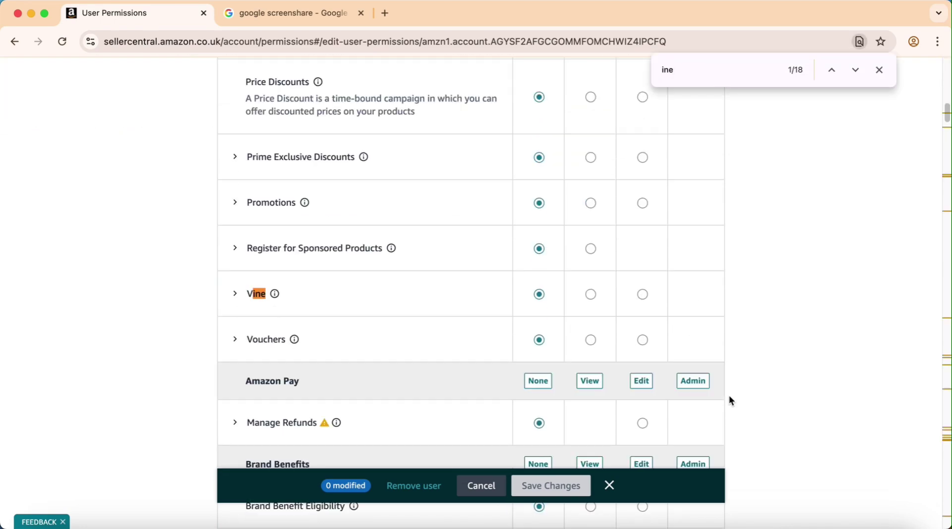
pyautogui.press('BackSpace')
pyautogui.write('ven')
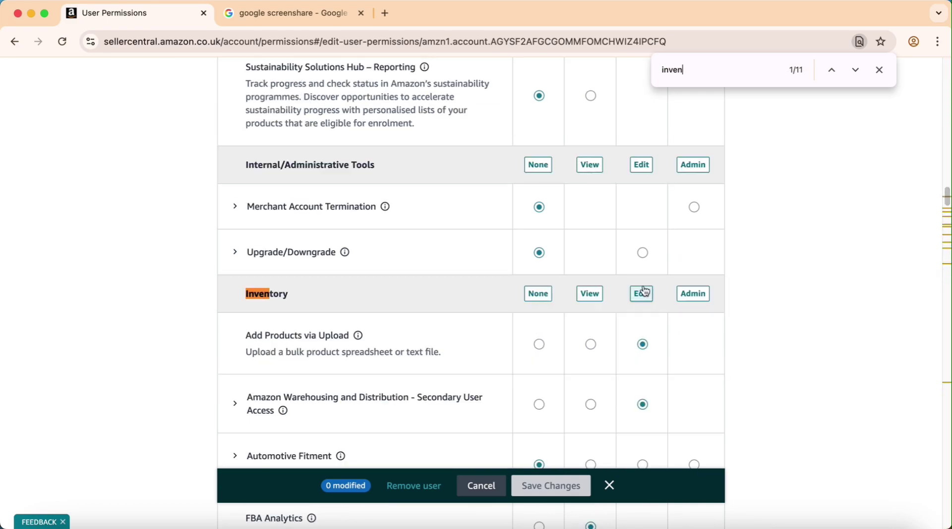
pyautogui.click(641, 294)
pyautogui.scroll(-3, 813, 342)
pyautogui.scroll(-15, 813, 341)
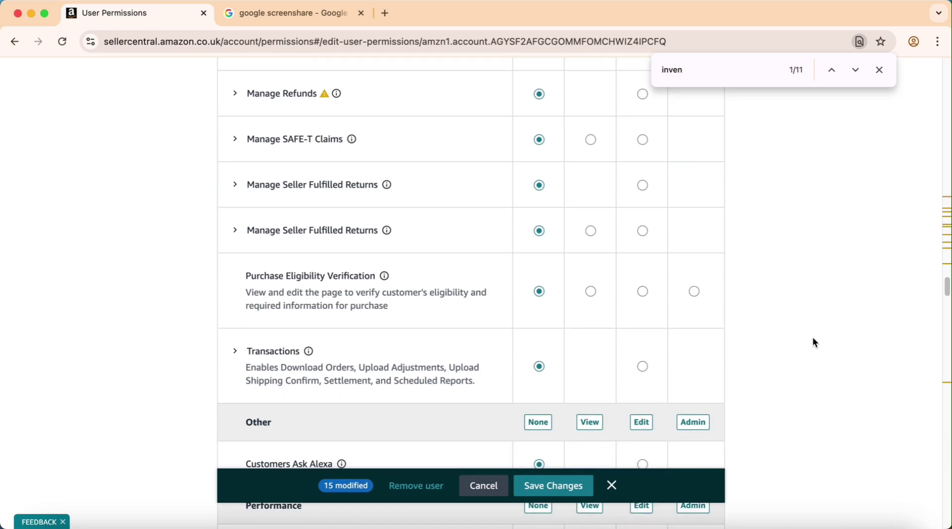
# - Find Manage Your Cases, give it Edit access, and save the permission changes
pyautogui.press('super+f')
pyautogui.write('manag')
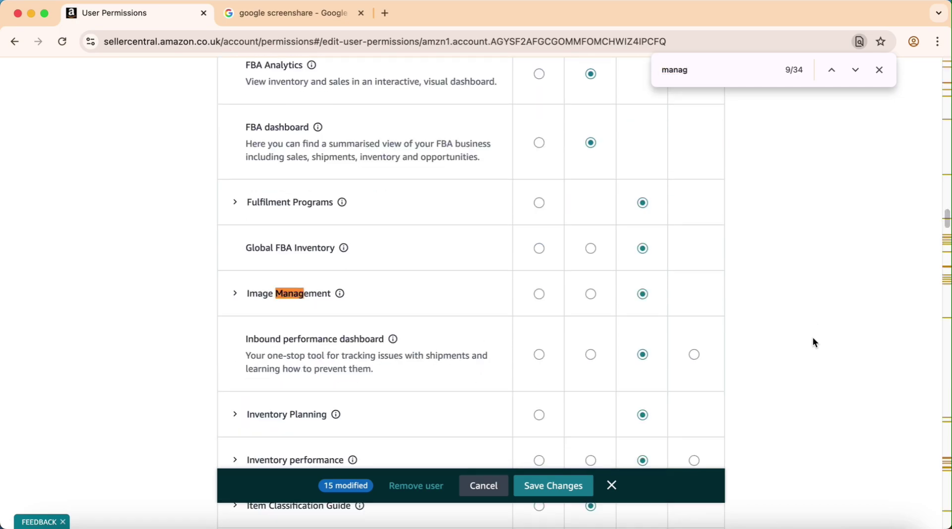
pyautogui.write(' you')
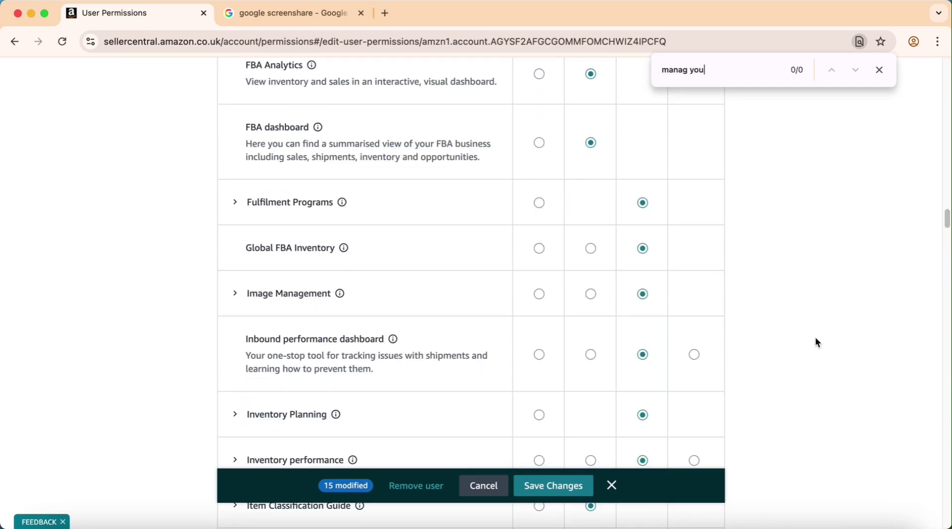
pyautogui.press('BackSpace')
pyautogui.press('BackSpace')
pyautogui.press('BackSpace')
pyautogui.write('e ')
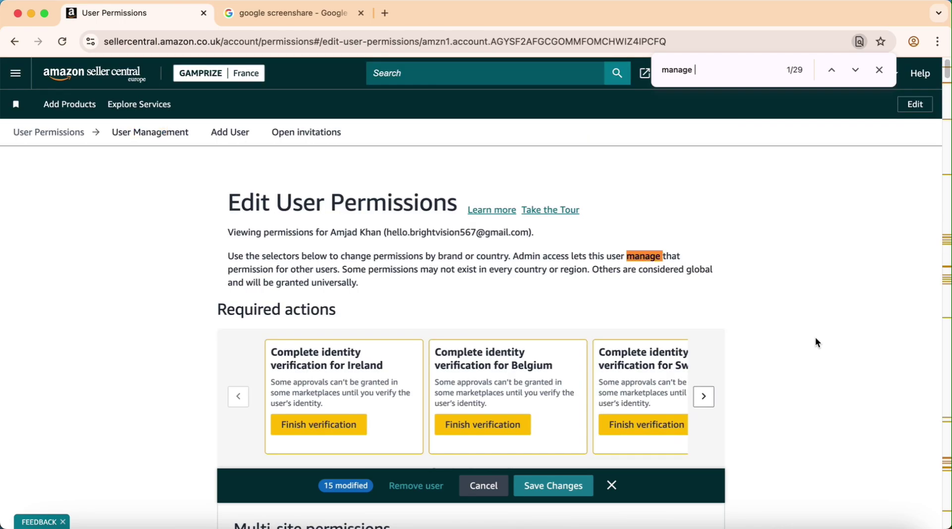
pyautogui.write('you')
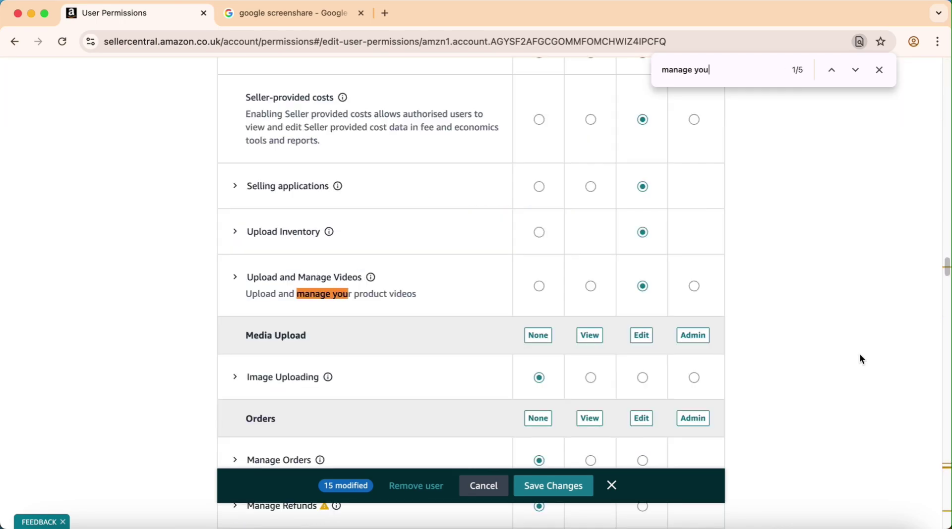
pyautogui.press('Return')
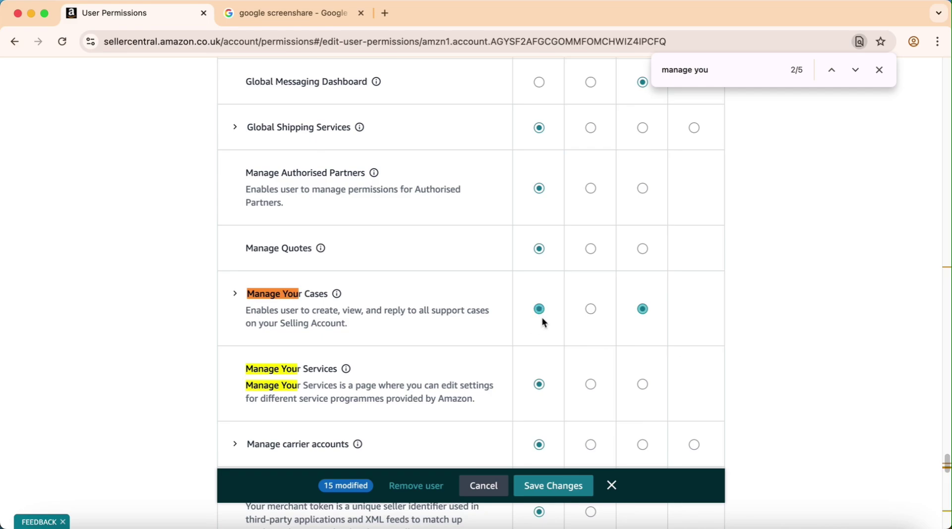
pyautogui.click(643, 309)
pyautogui.scroll(3, 543, 320)
pyautogui.scroll(-3, 546, 325)
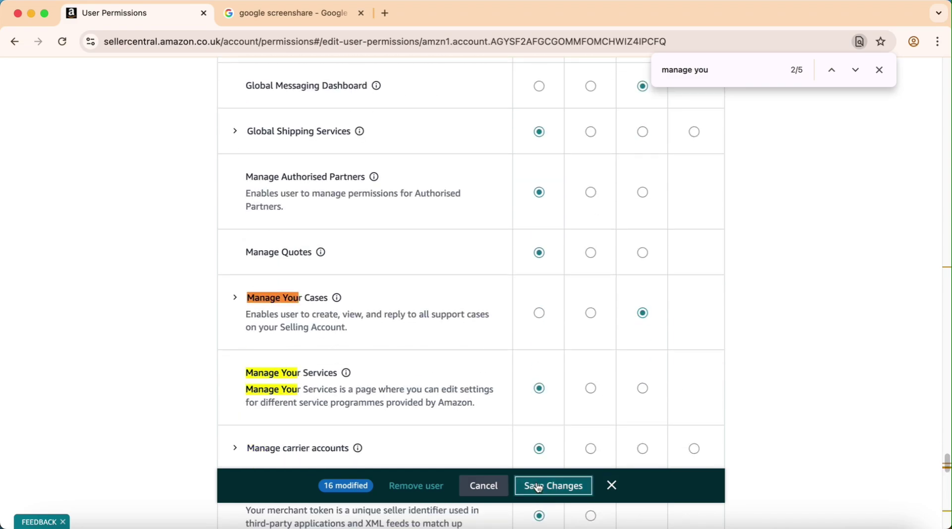
pyautogui.click(538, 486)
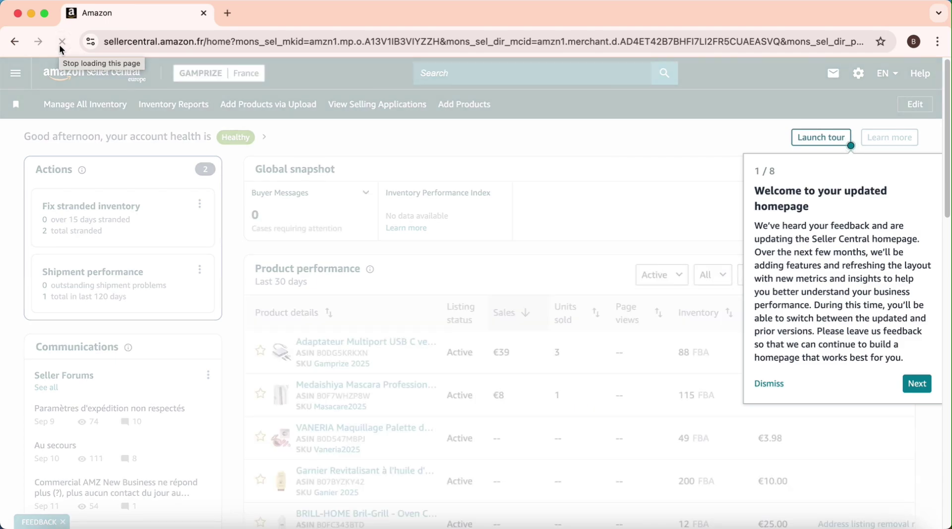
# - Close the welcome tour on the refreshed GAMPRIZE France home dashboard
pyautogui.click(360, 149)
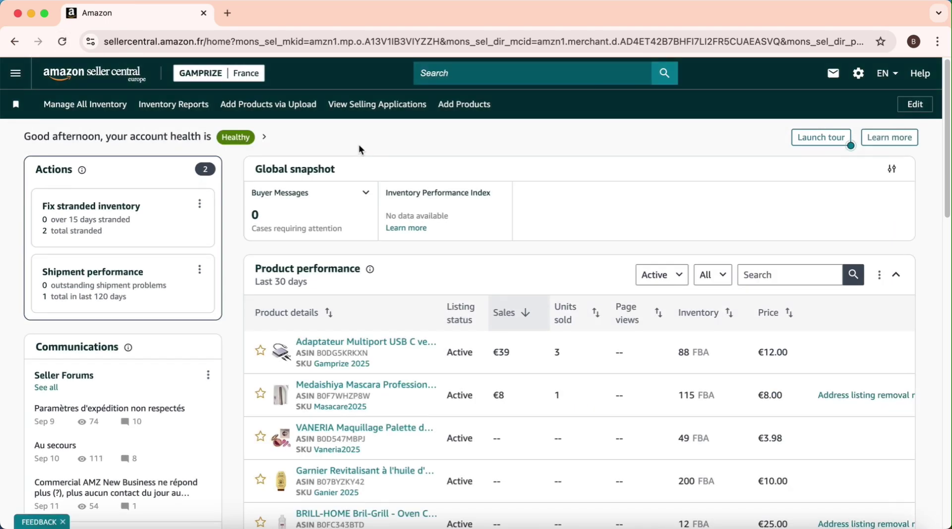